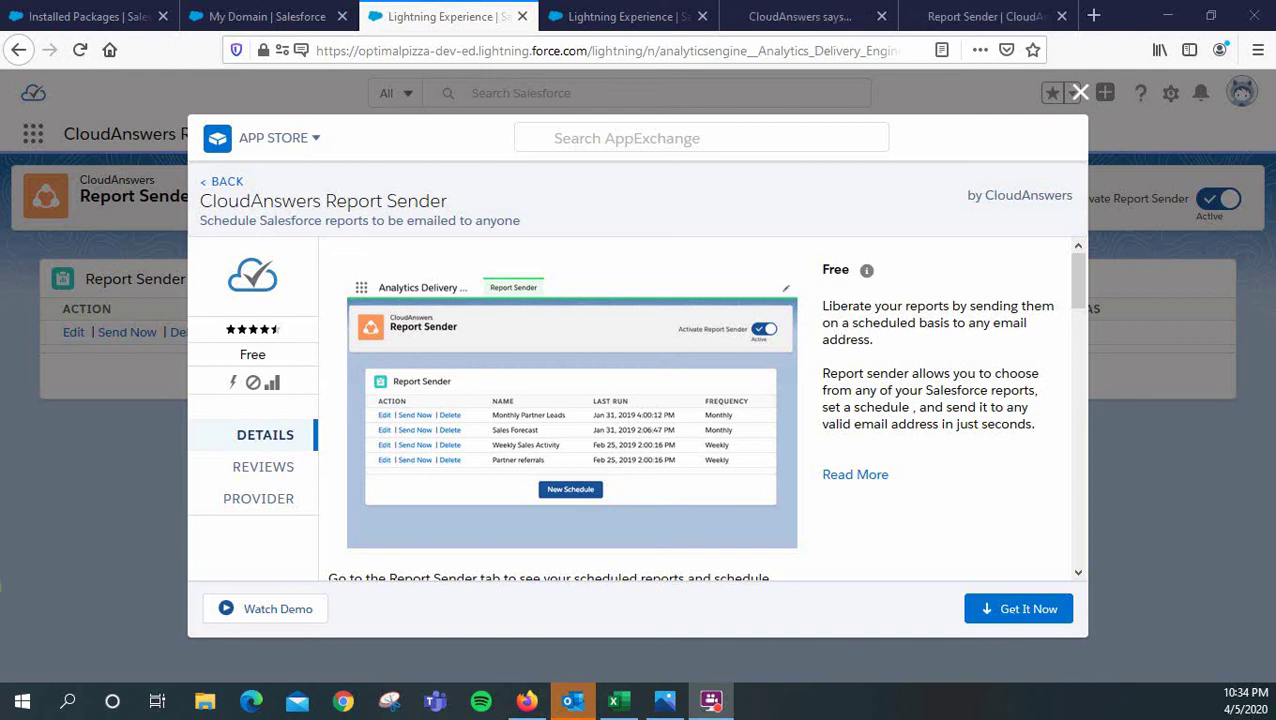
Switch through the open tabs to Installed Packages, showing Report Sender 1.29 Active with unlimited licenses.
mouse_move(650, 447)
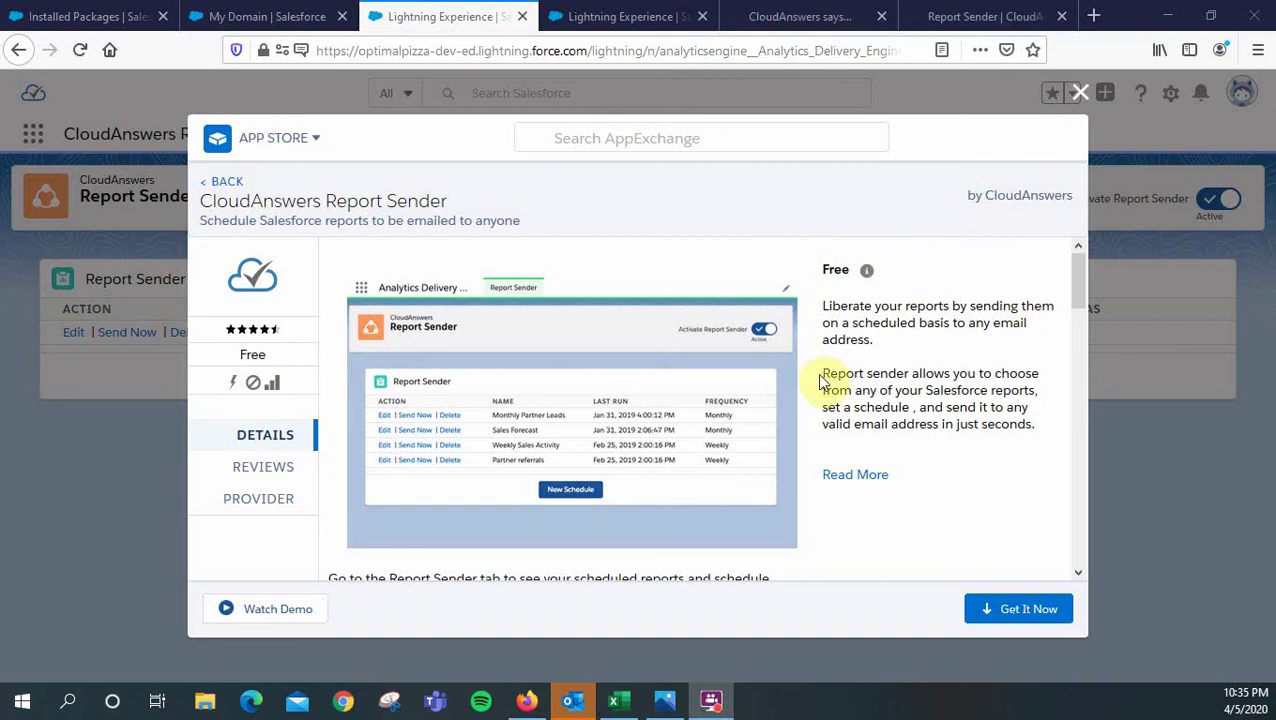
mouse_move(752, 338)
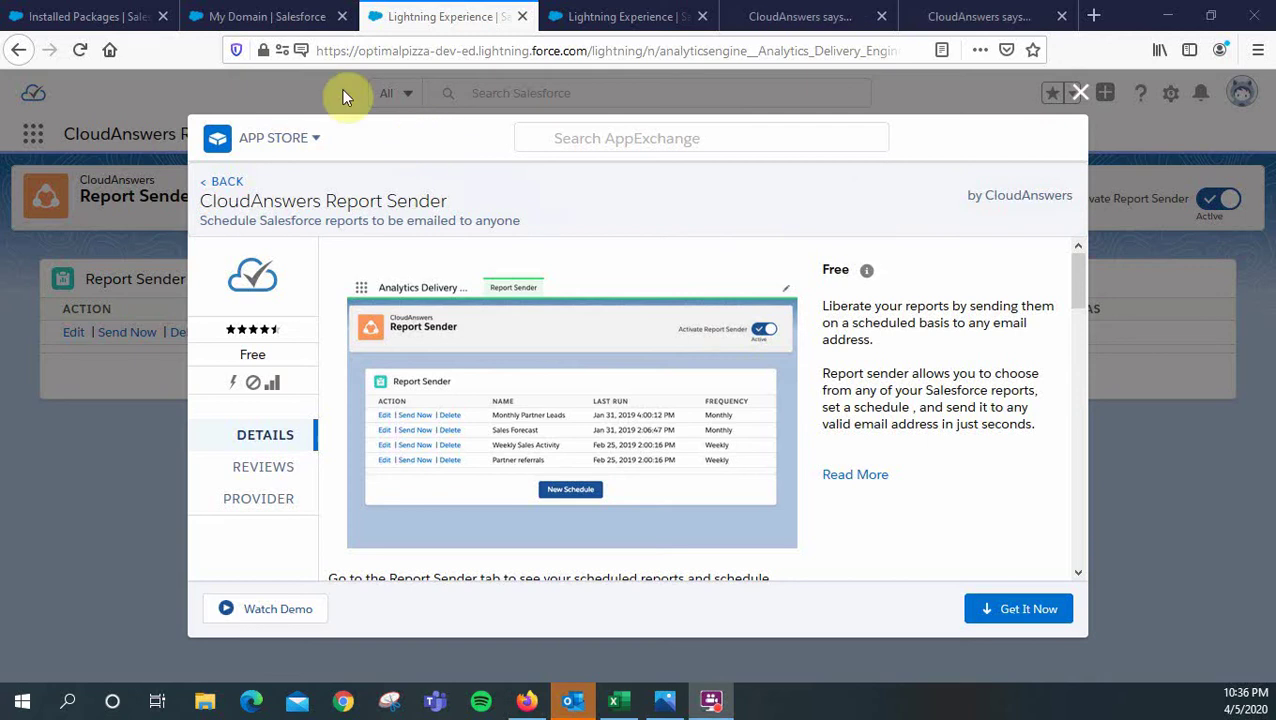
left_click(280, 16)
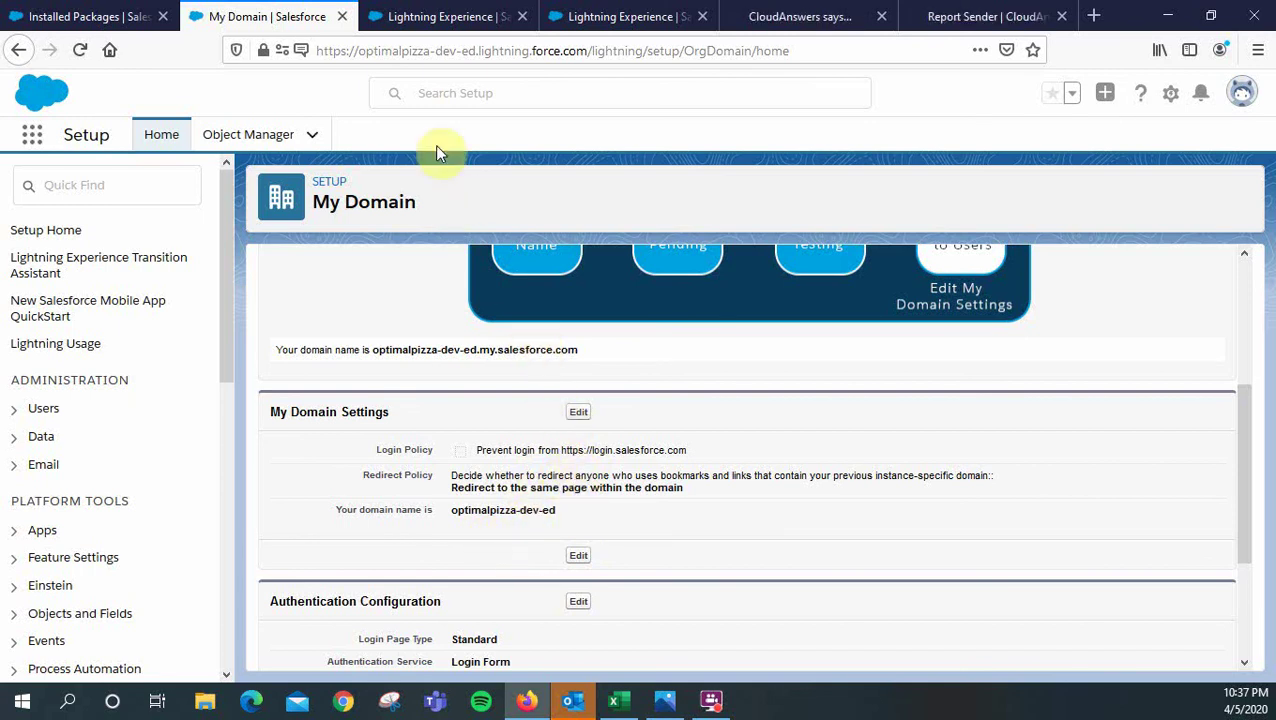
left_click(400, 16)
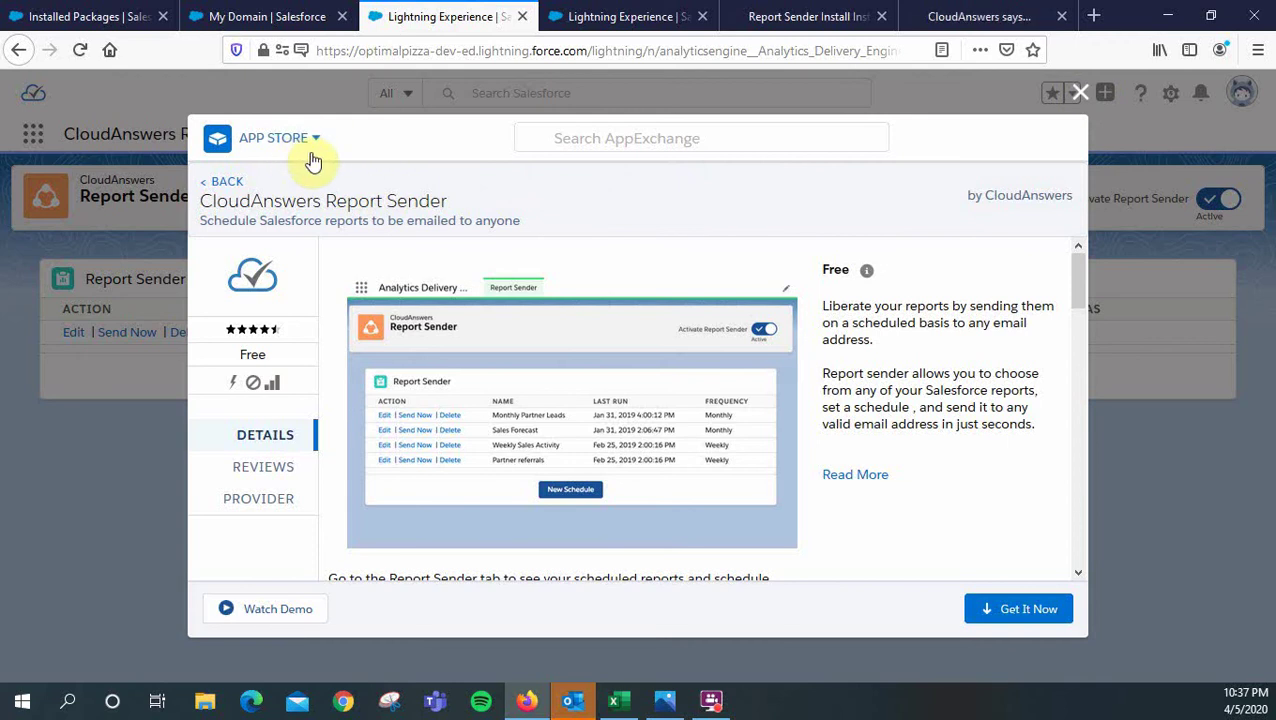
left_click(584, 22)
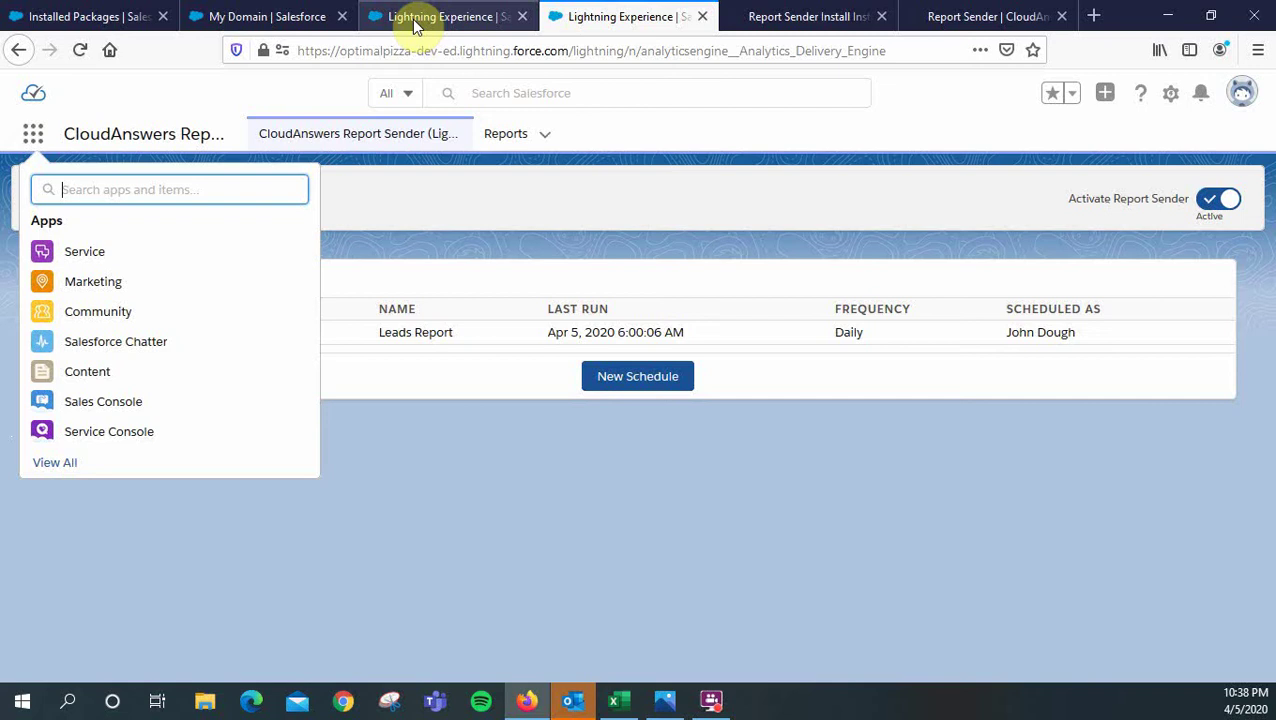
left_click(148, 15)
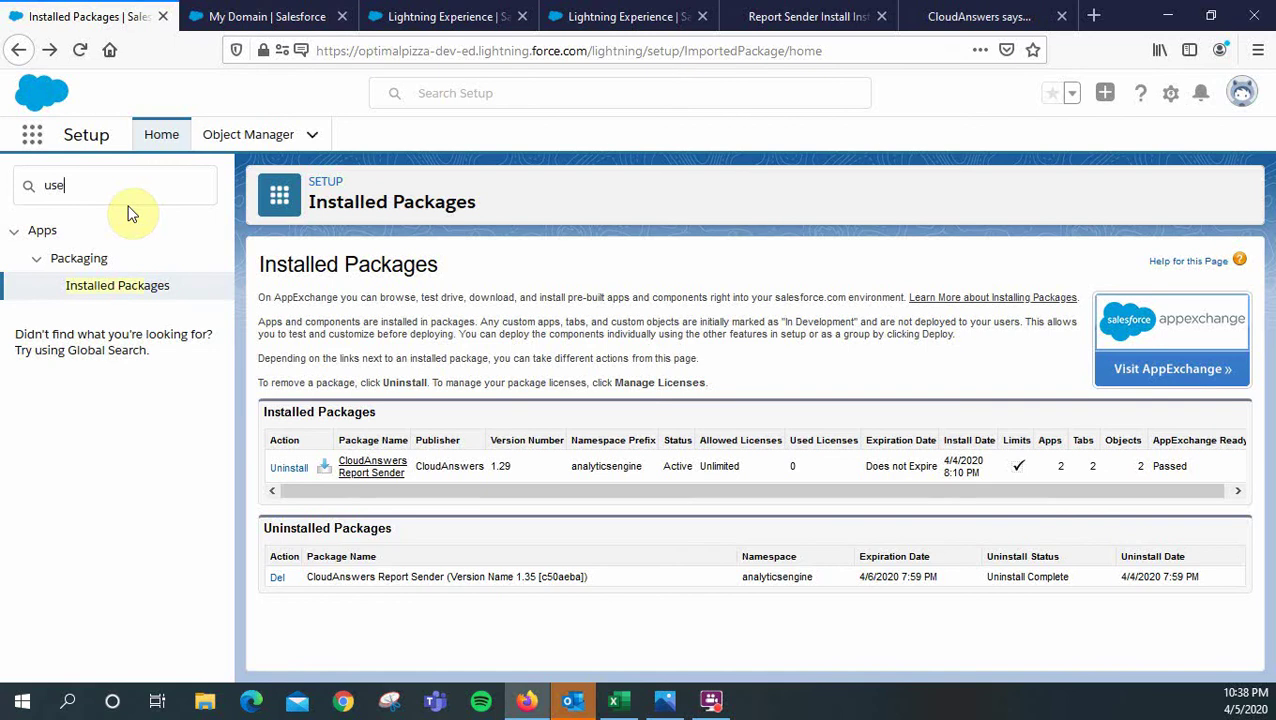
Find the admin user under Users and confirm the CloudAnswers Report Sender permission set, assigned 4/4/2020.
type("r")
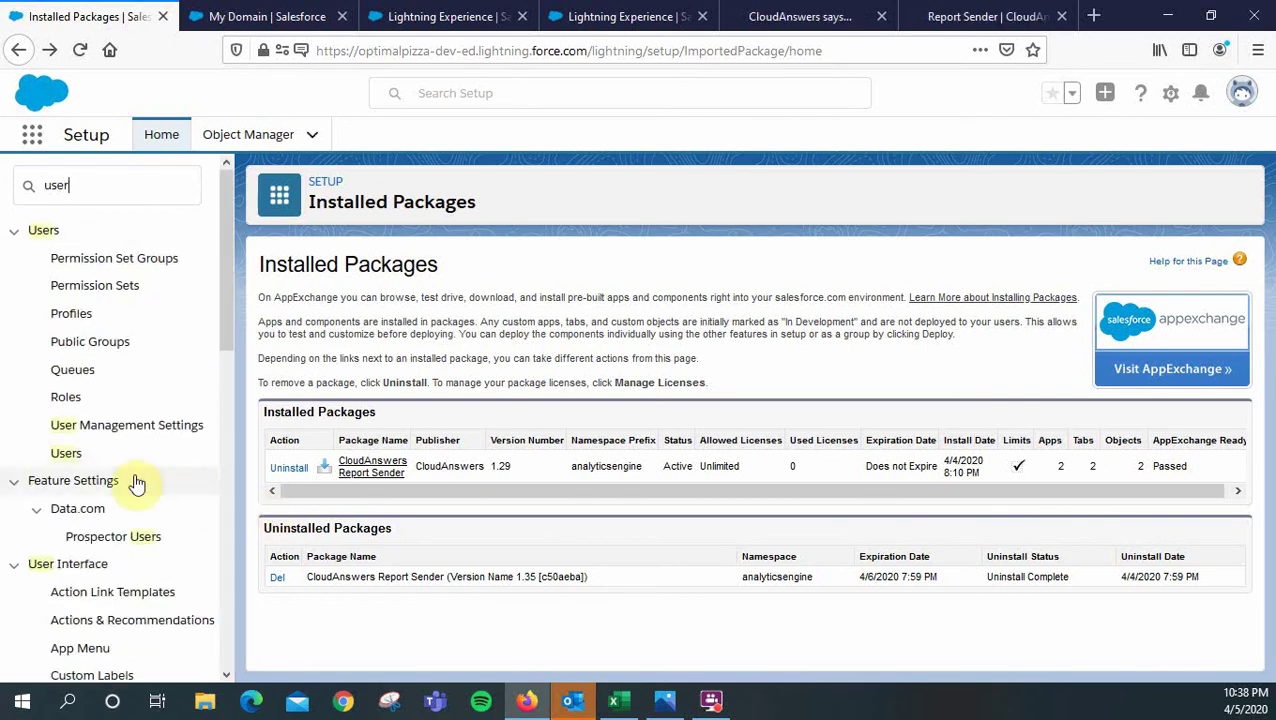
left_click(62, 460)
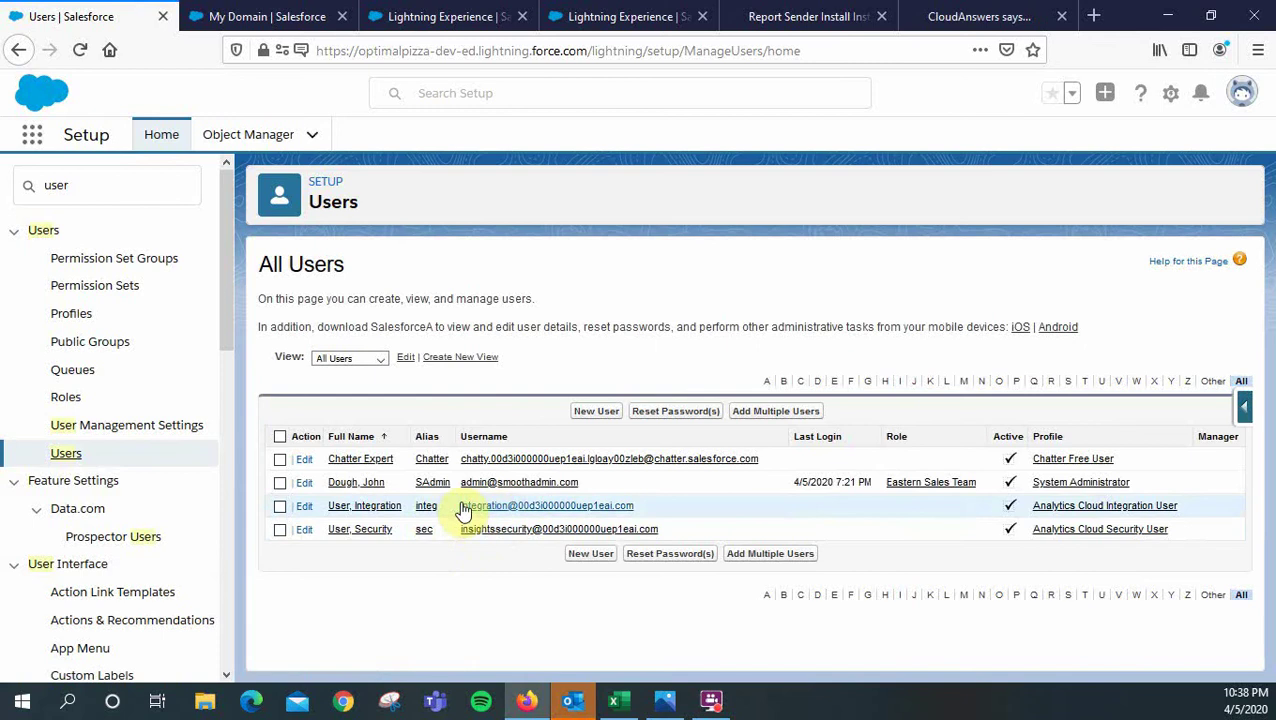
left_click(356, 485)
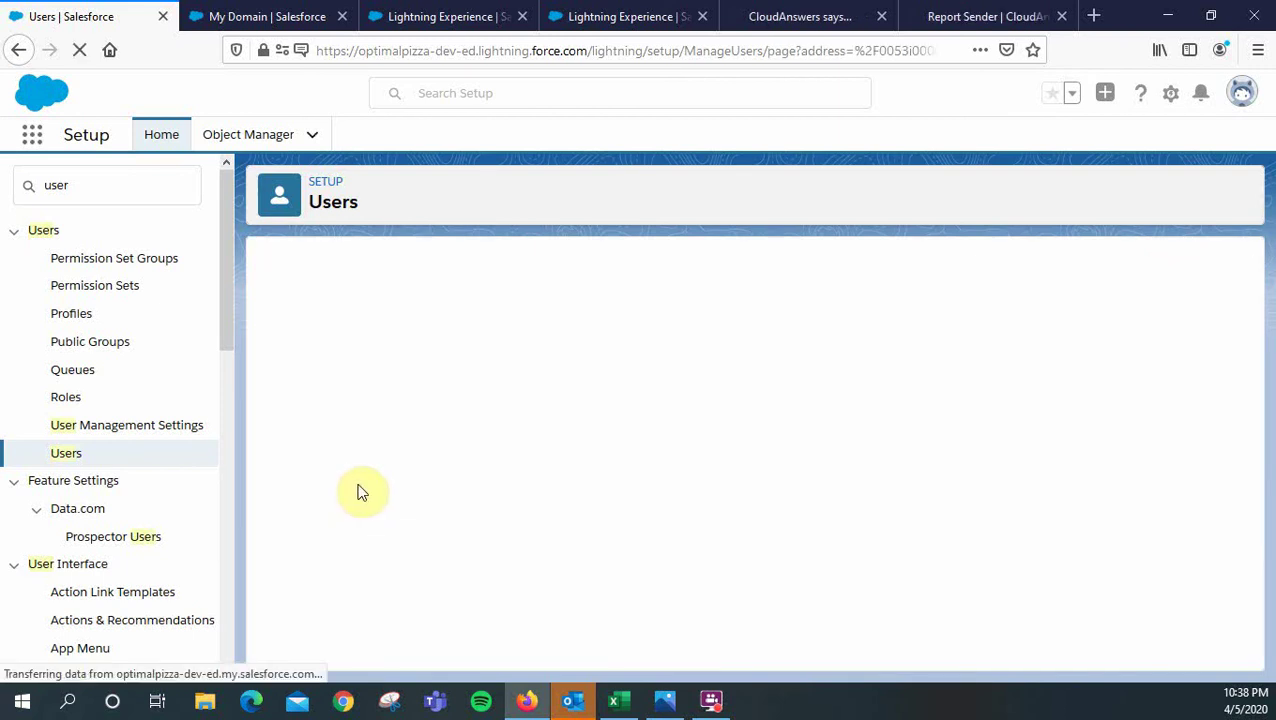
scroll(500, 535, "down", 10)
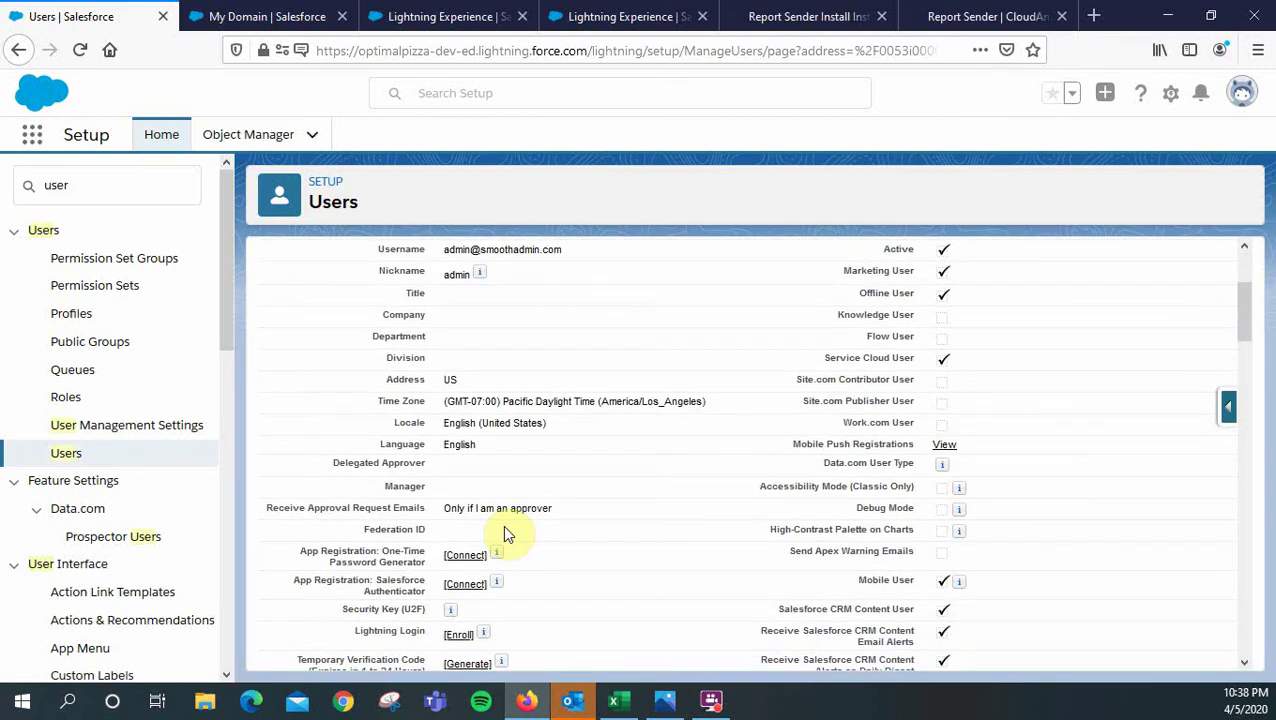
scroll(508, 537, "down", 3)
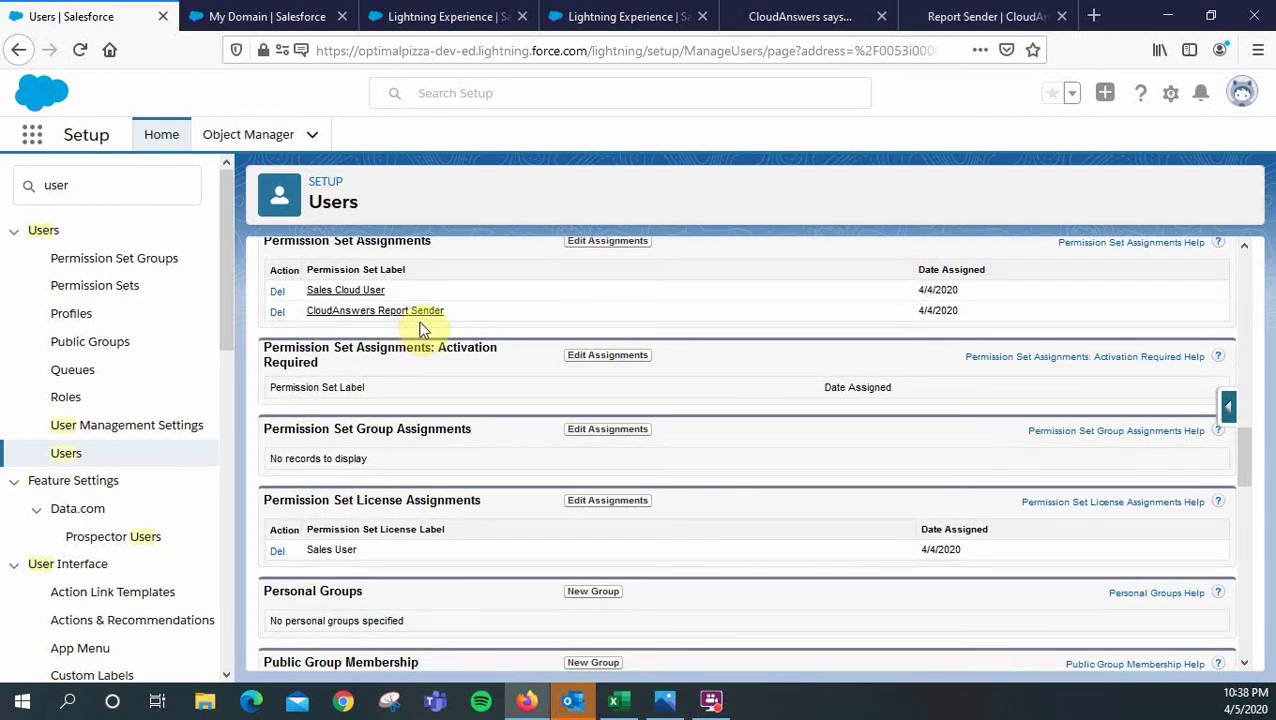
scroll(401, 426, "up", 2)
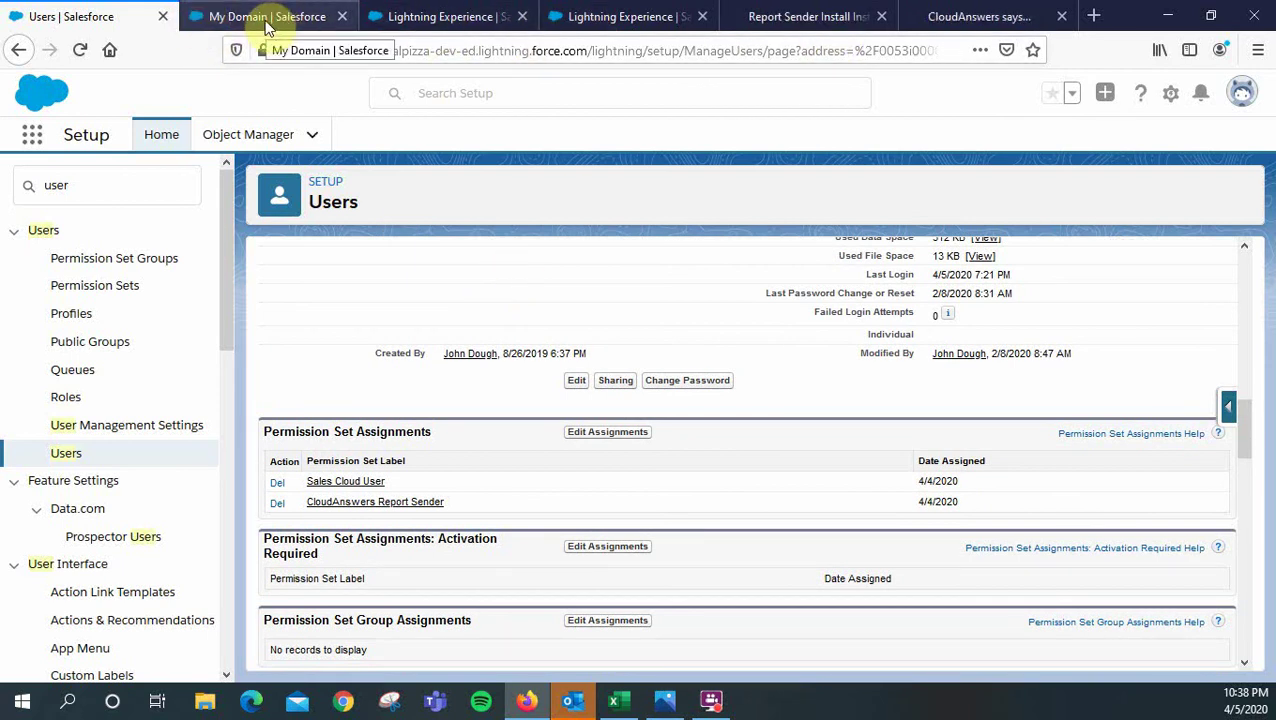
left_click(123, 183)
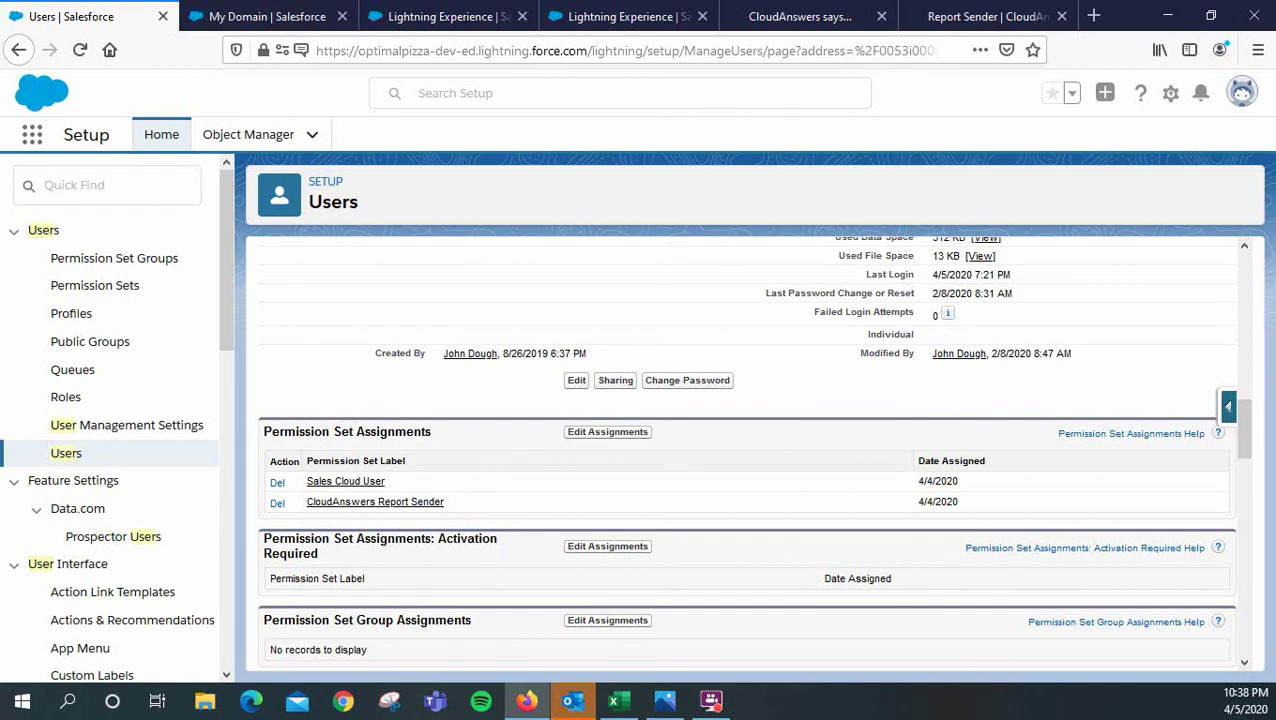
Launch the CloudAnswers Report Sender app from the App Launcher's full app list.
left_click(35, 147)
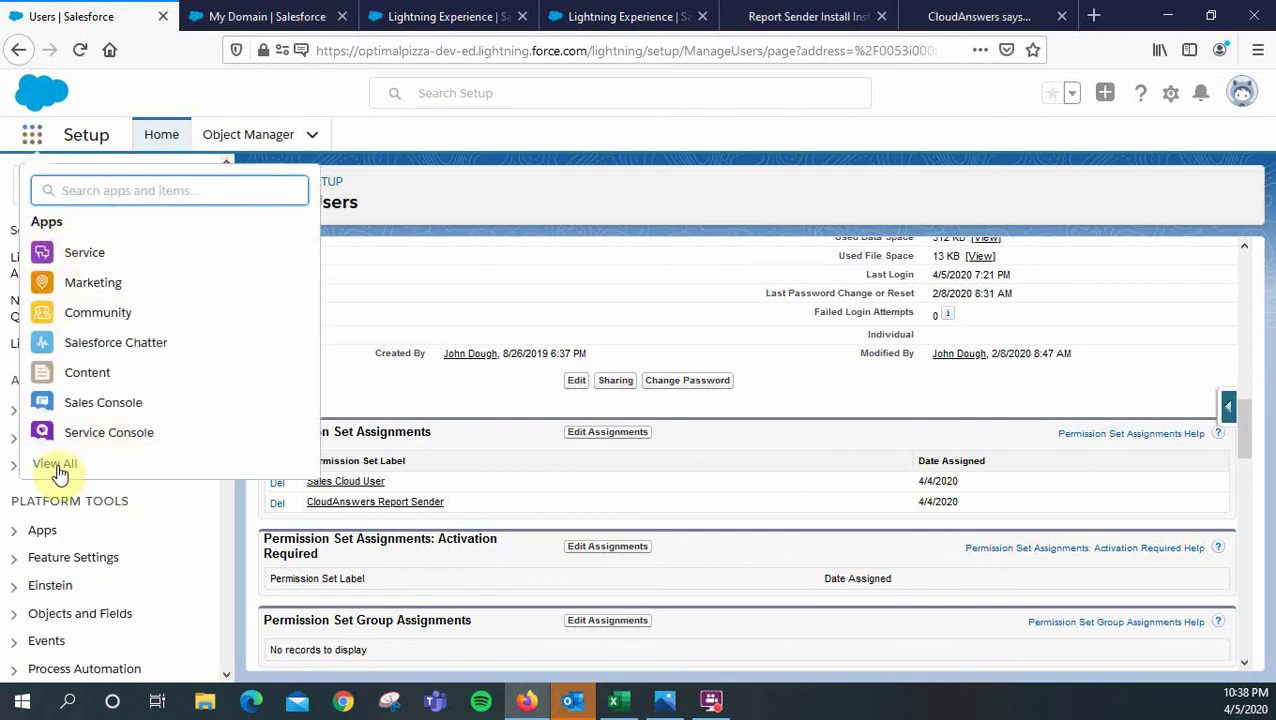
left_click(58, 470)
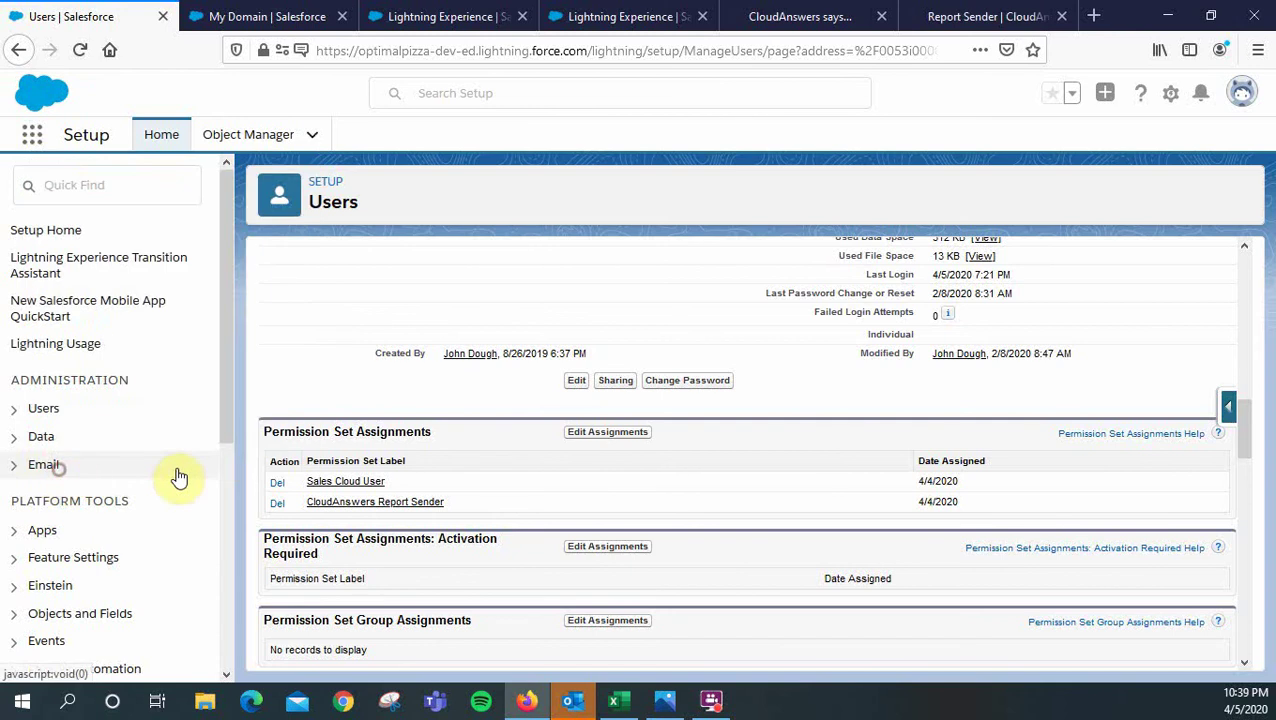
scroll(792, 266, "down", 3)
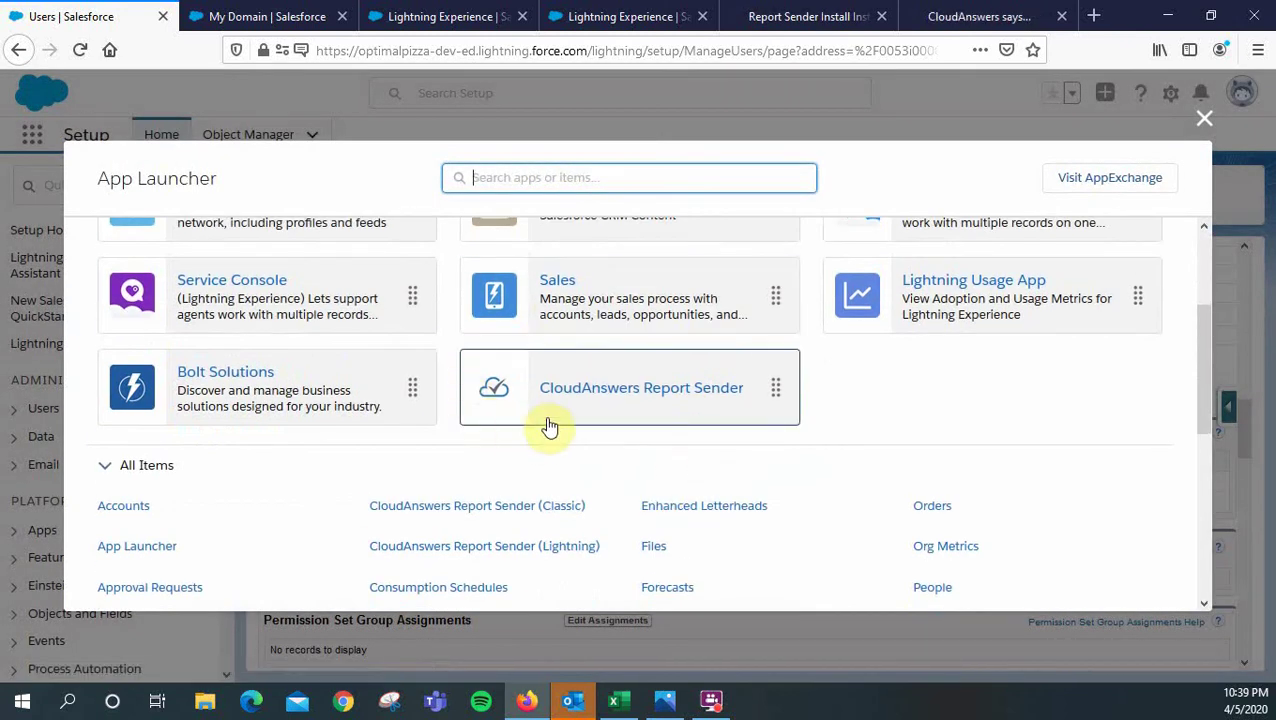
left_click(582, 398)
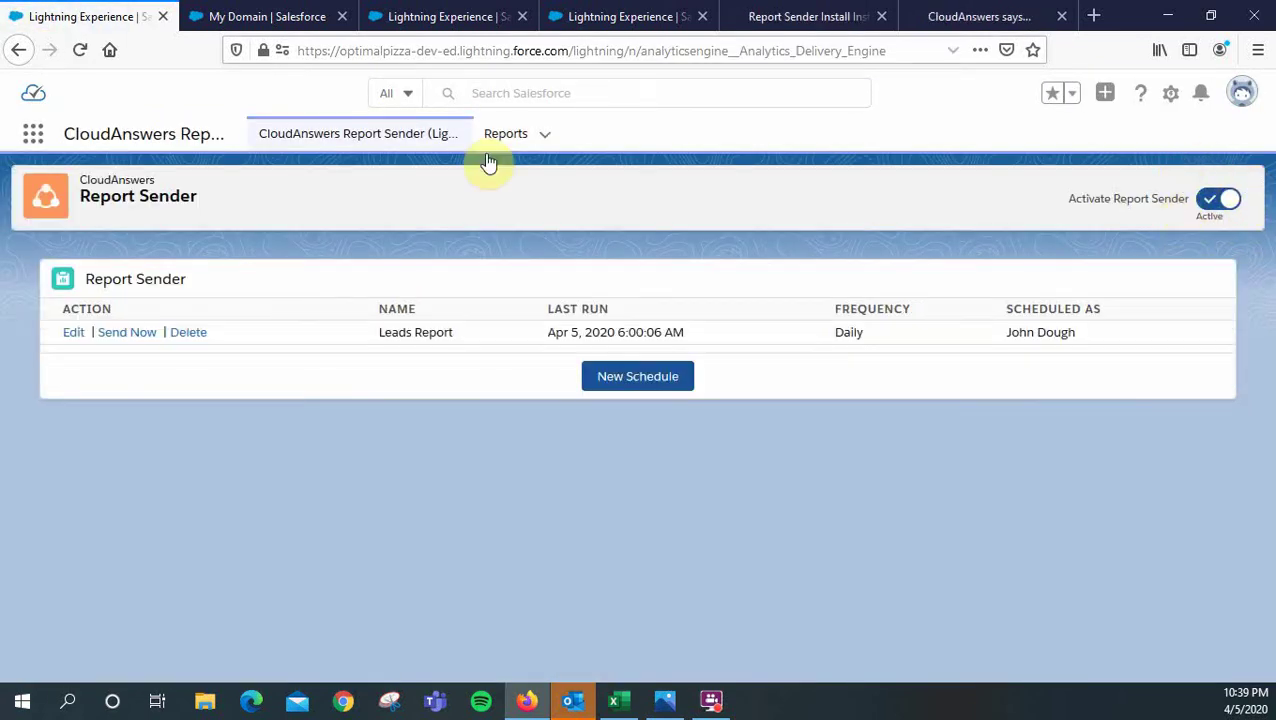
Reorder the browser tabs and bring up the Report Sender Install Instructions article.
left_click_drag(592, 23, 675, 23)
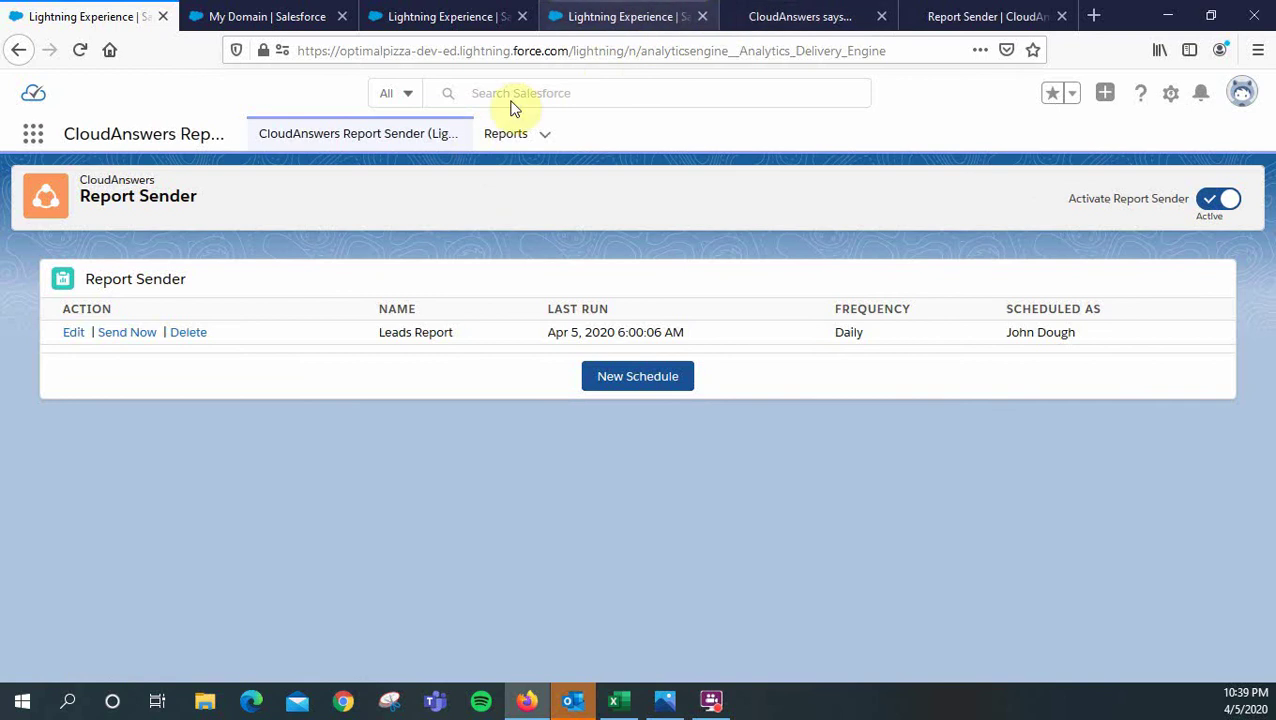
left_click_drag(806, 14, 795, 22)
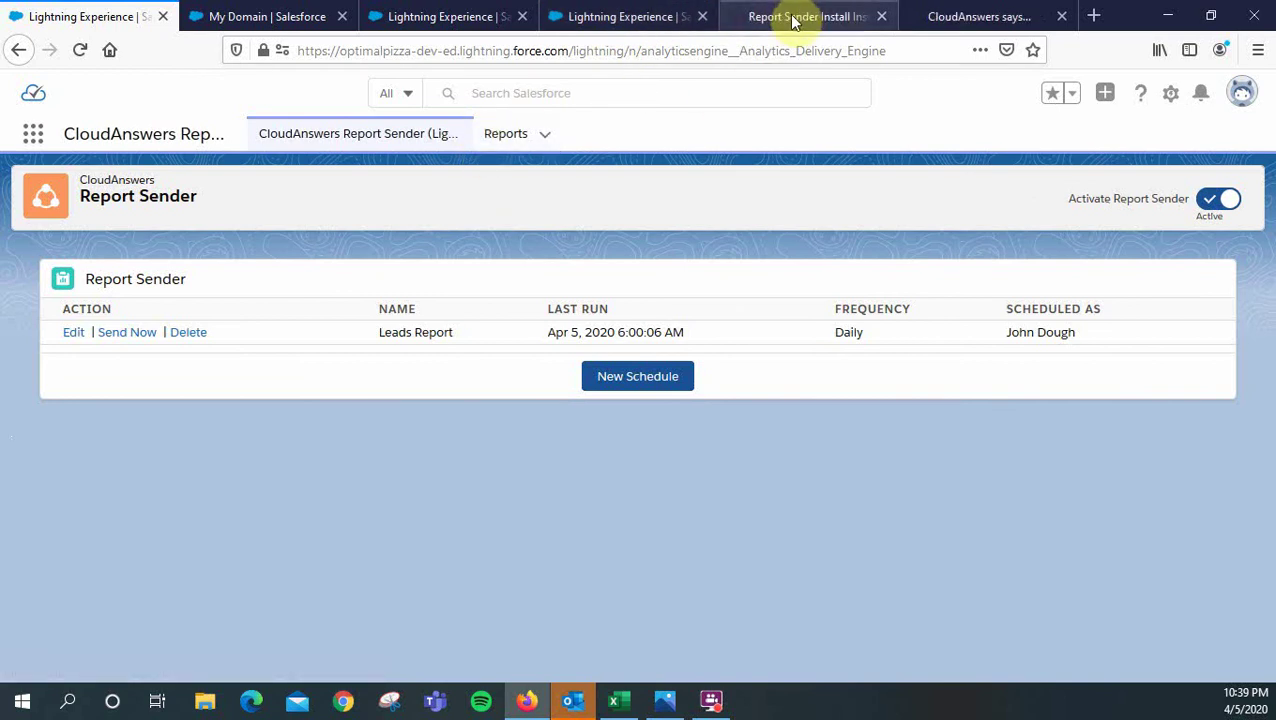
left_click(792, 20)
Read the install instructions down to 'You're Done!', then return to the Salesforce Report Sender page.
left_click(362, 168)
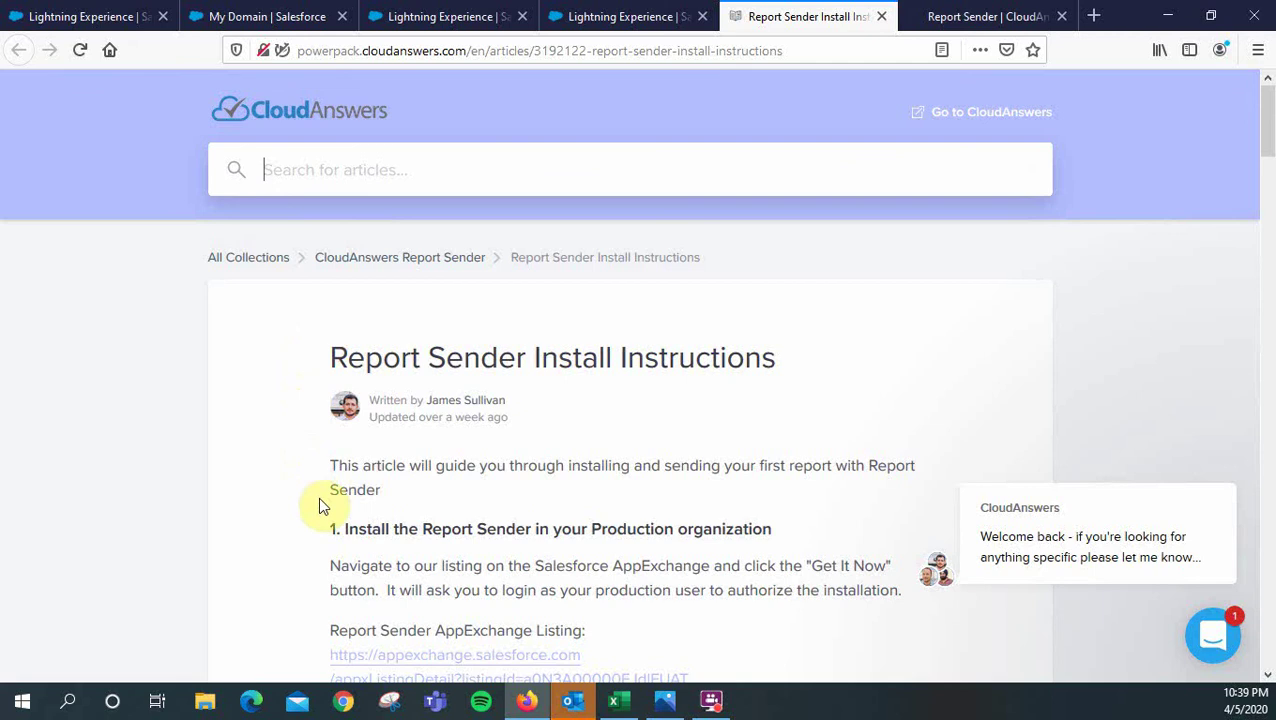
scroll(333, 490, "down", 2)
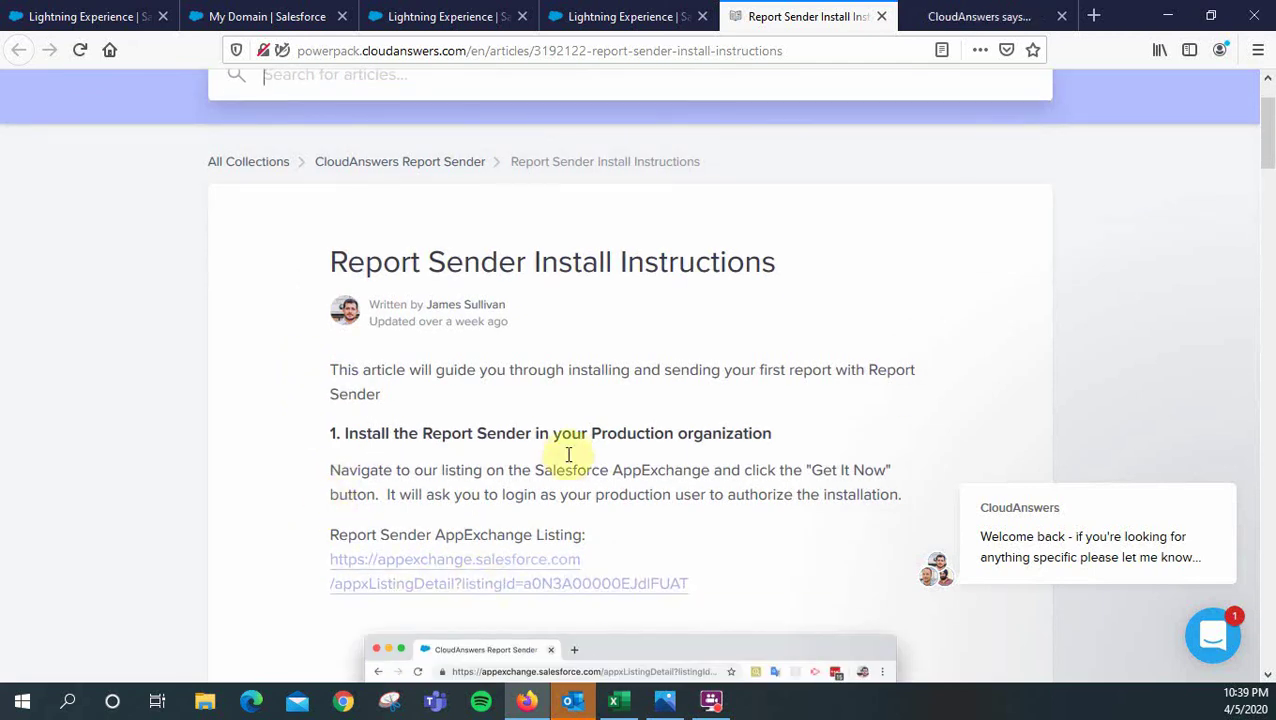
scroll(555, 435, "down", 4)
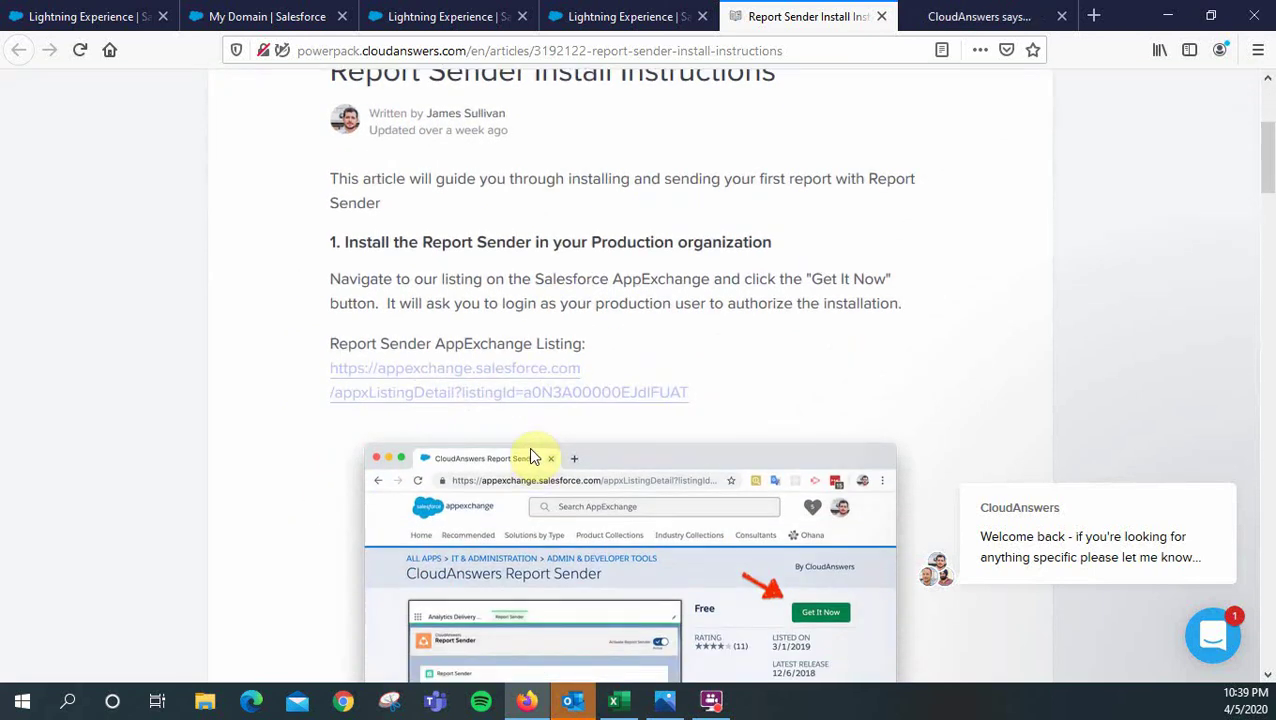
scroll(313, 390, "down", 6)
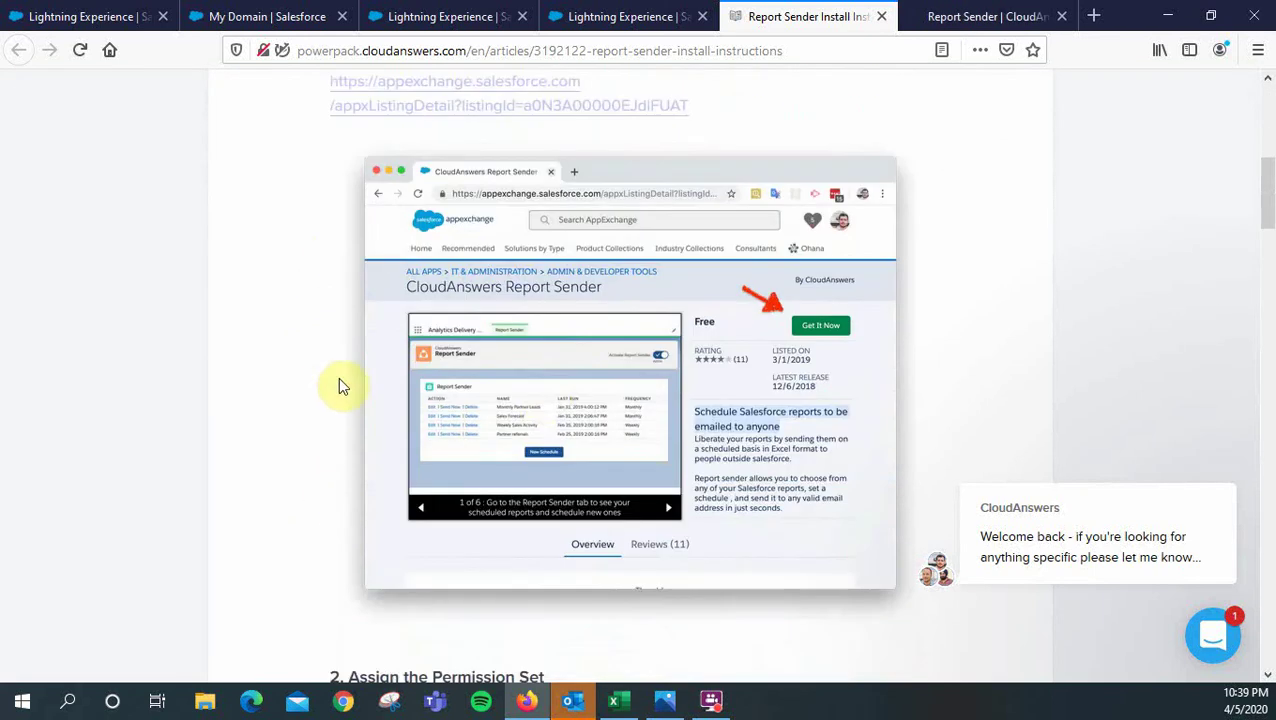
scroll(668, 349, "down", 12)
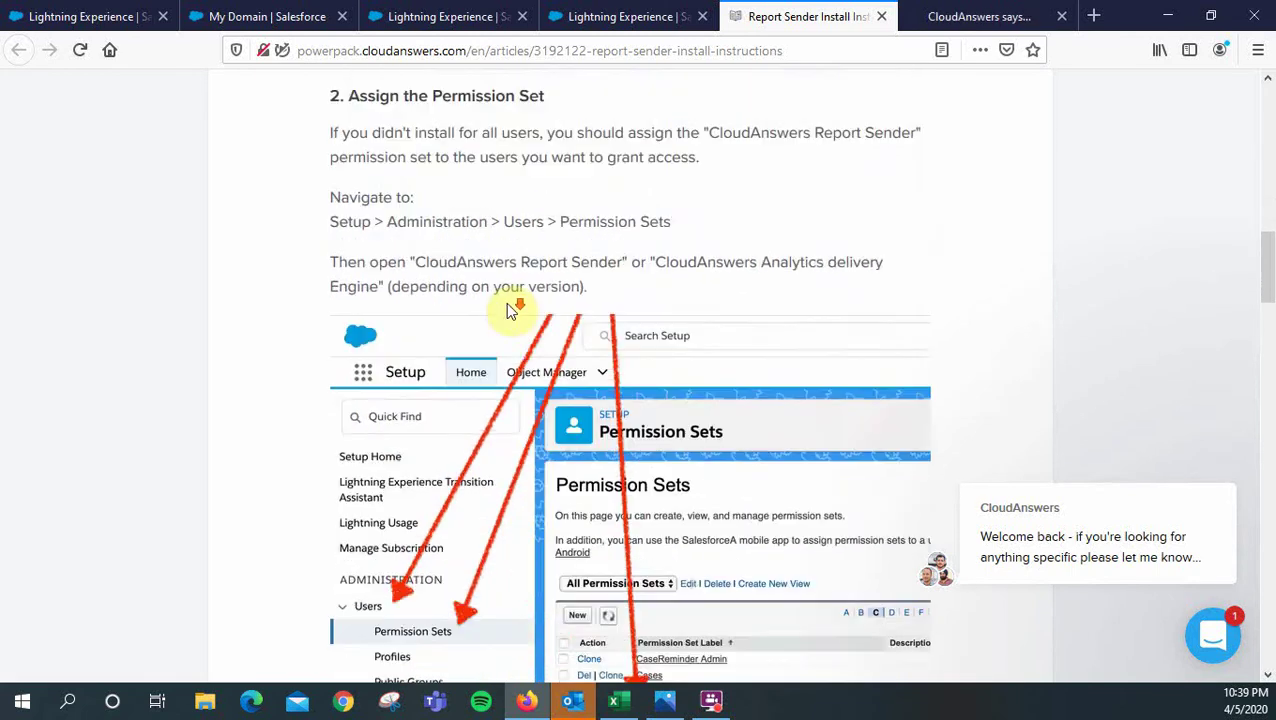
scroll(553, 467, "down", 6)
scroll(500, 457, "down", 8)
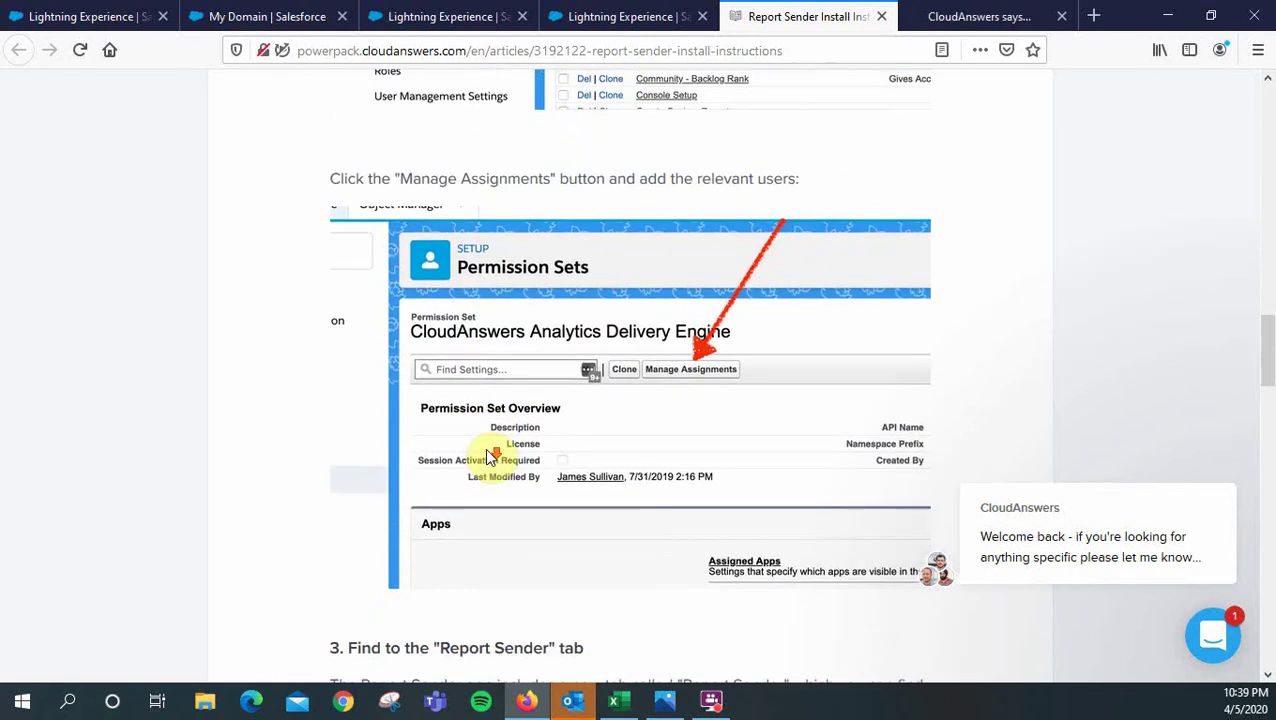
scroll(490, 458, "down", 10)
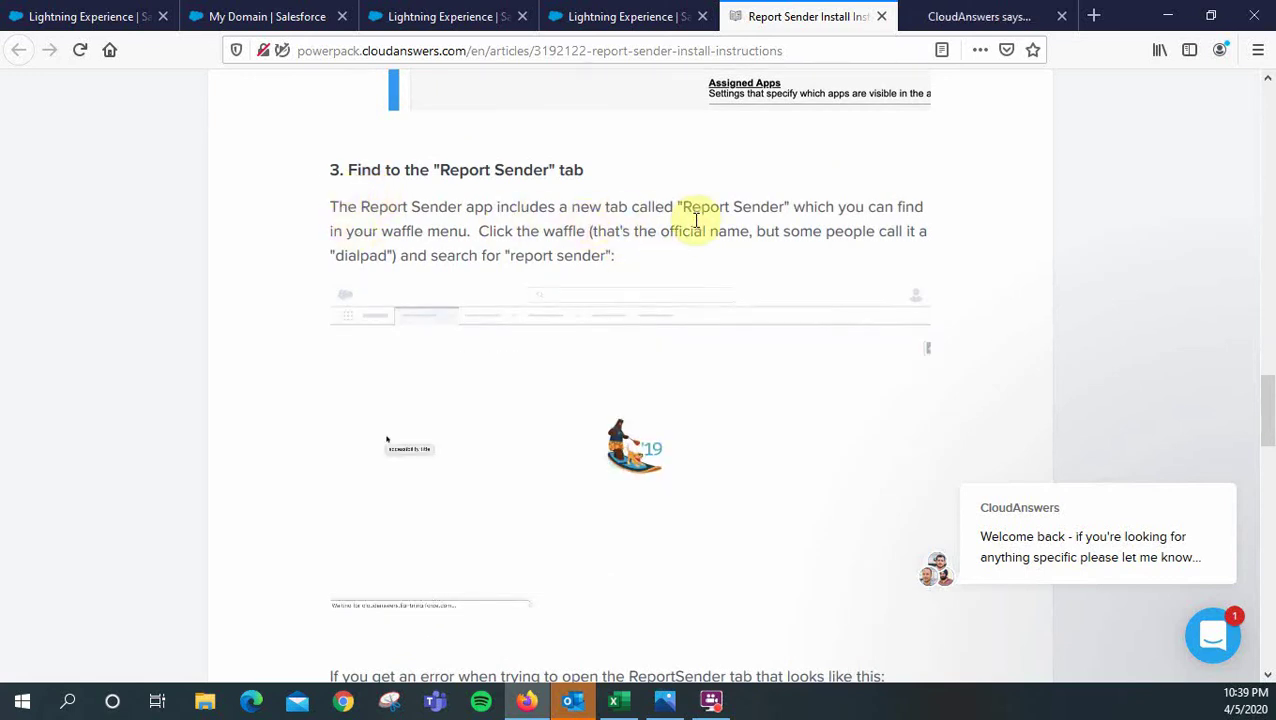
scroll(811, 240, "down", 2)
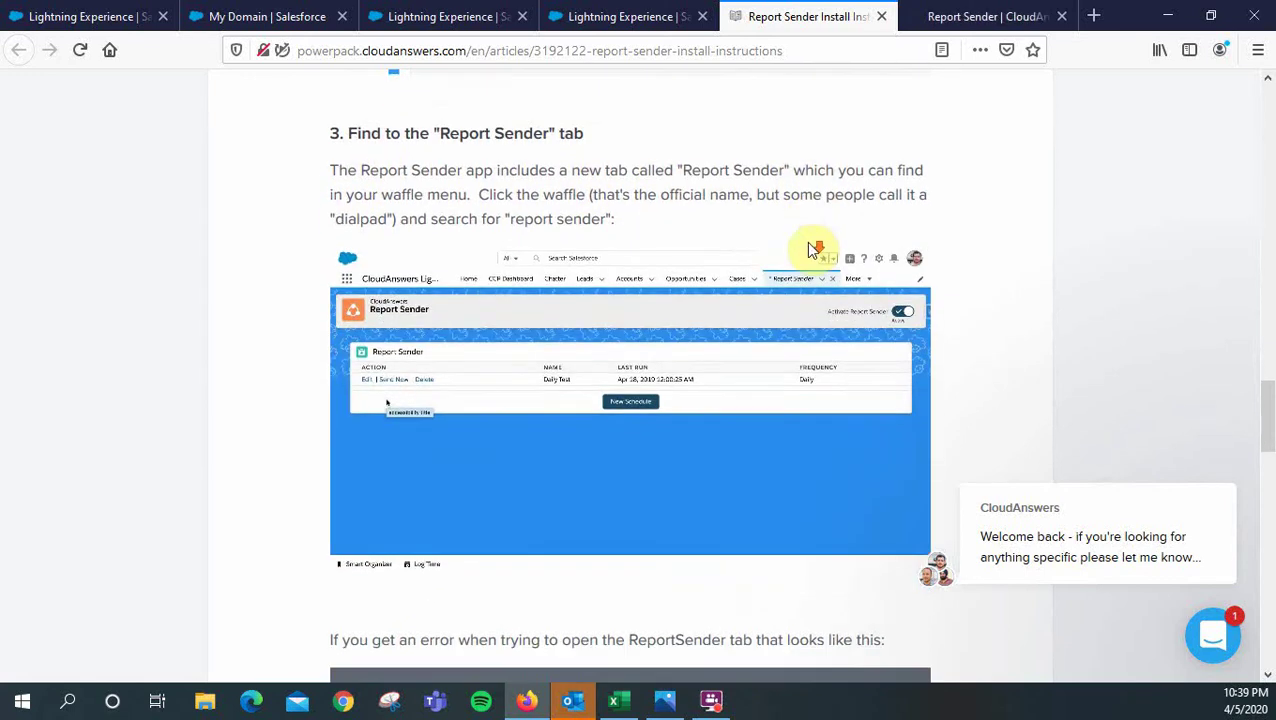
scroll(378, 254, "down", 4)
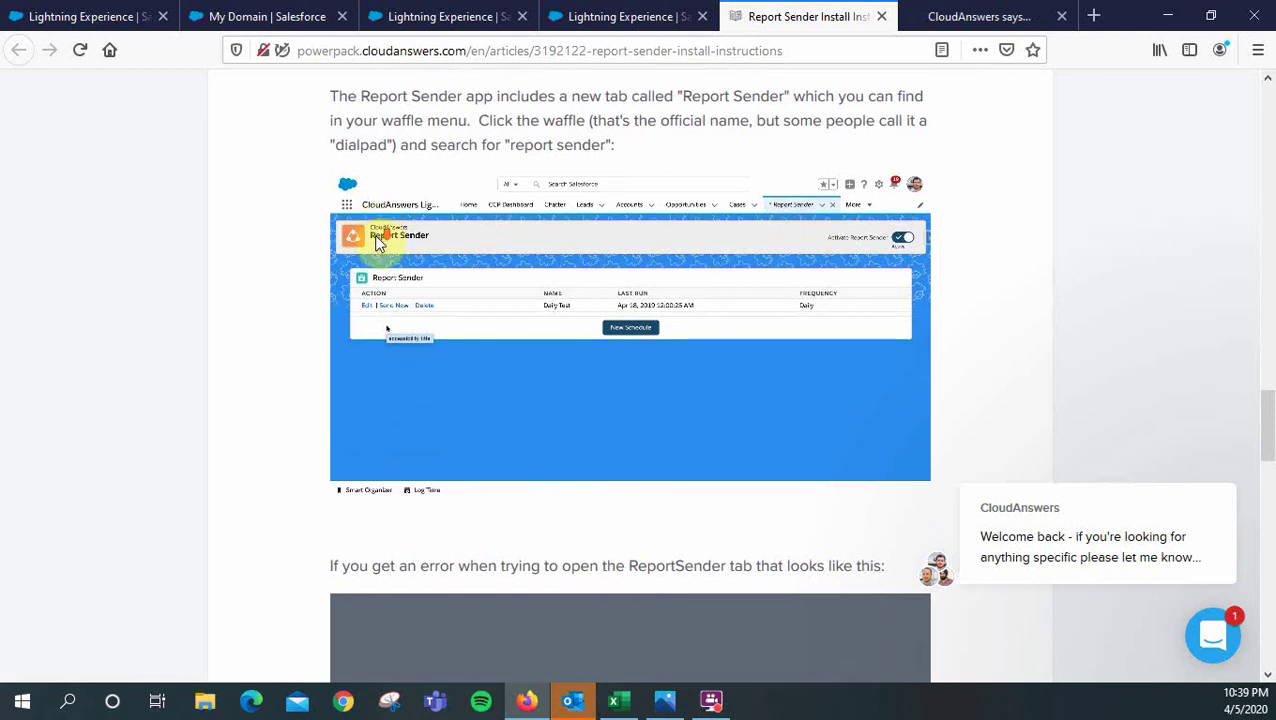
scroll(382, 255, "down", 6)
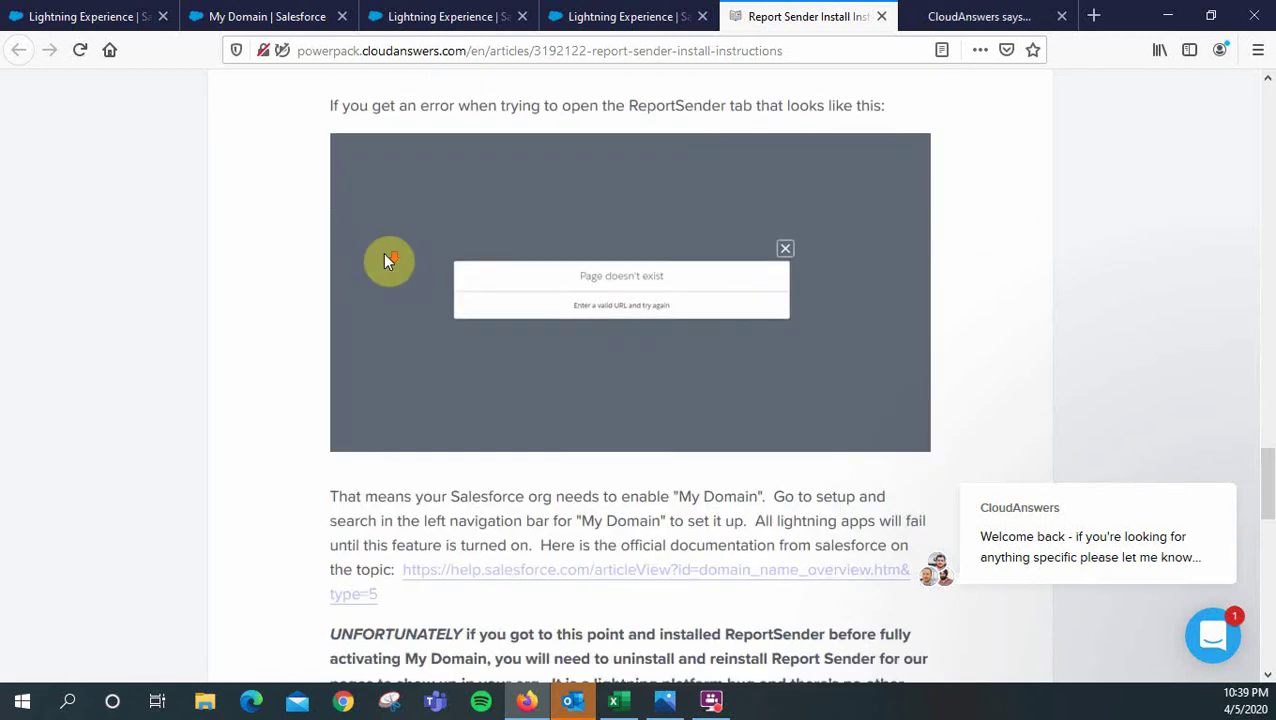
scroll(590, 393, "down", 6)
scroll(584, 342, "down", 2)
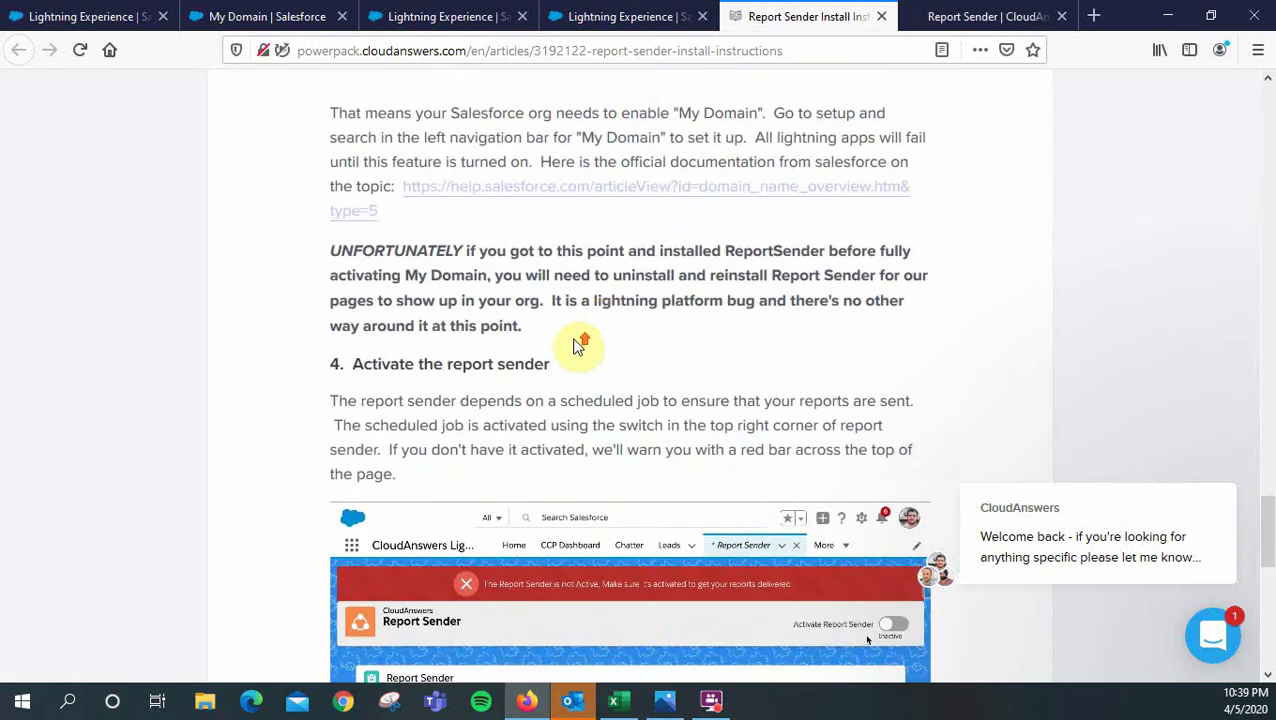
scroll(390, 322, "up", 4)
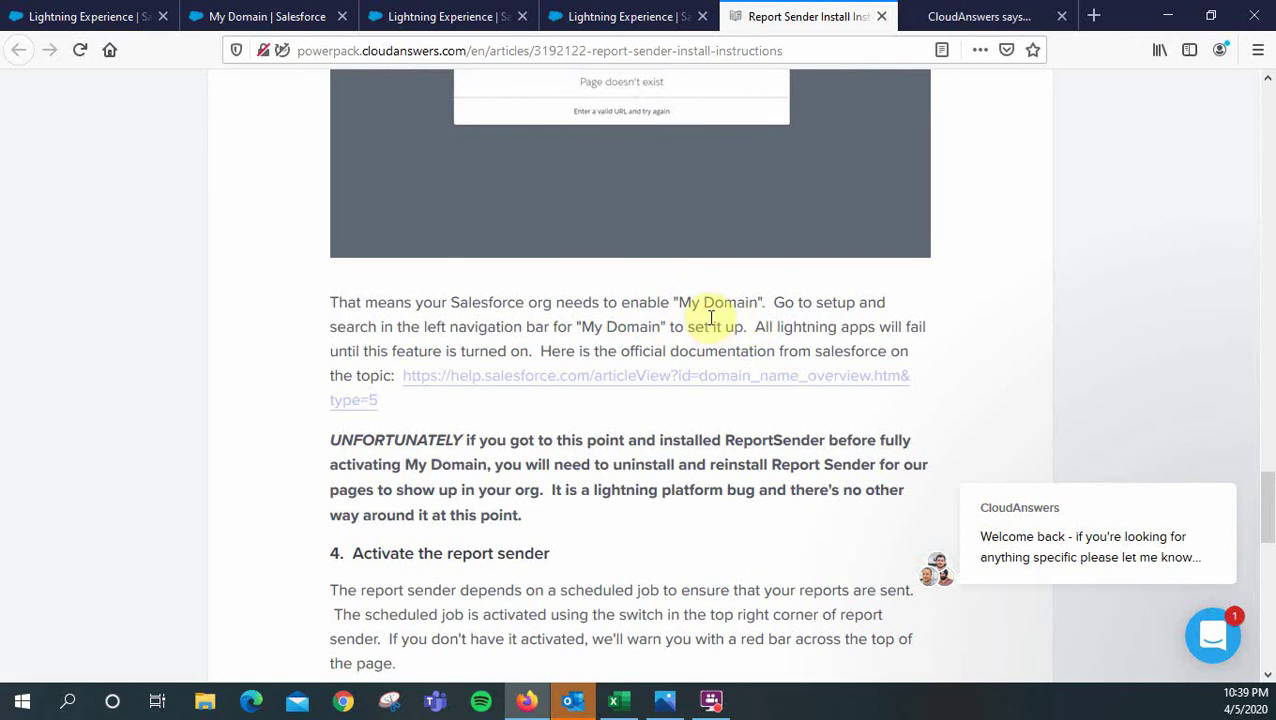
scroll(570, 510, "down", 2)
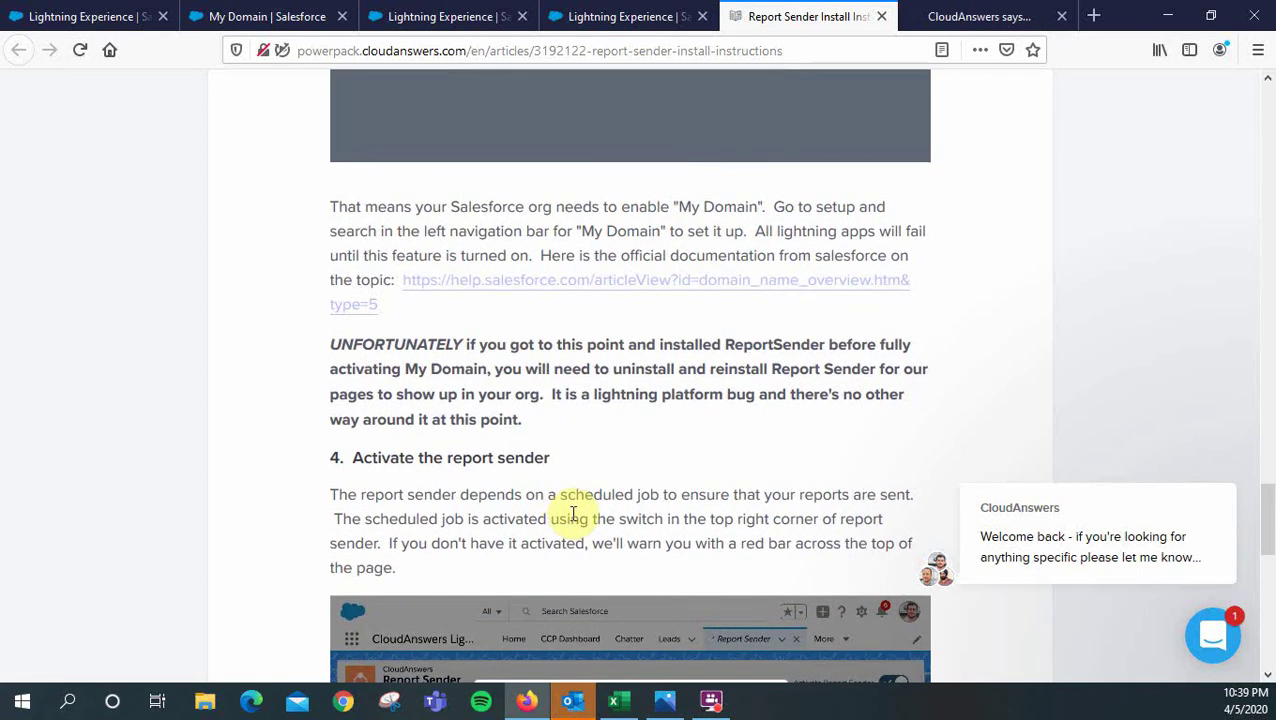
scroll(579, 519, "down", 4)
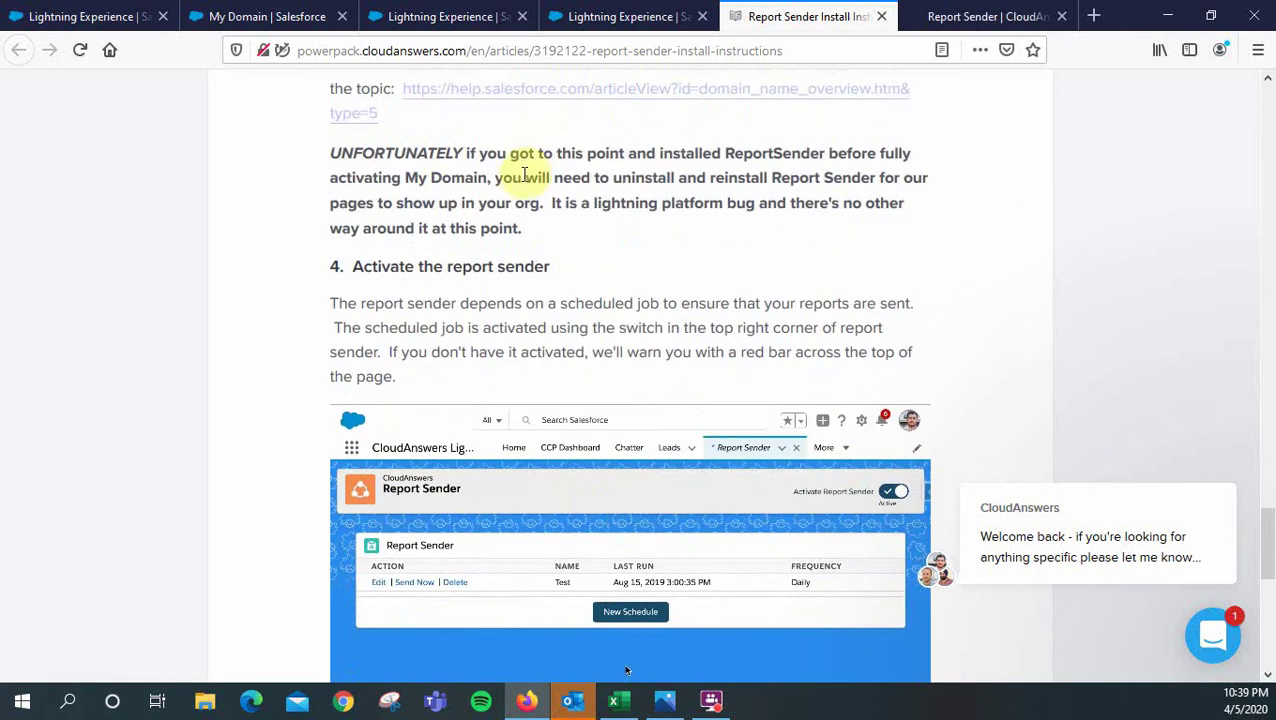
scroll(405, 295, "down", 2)
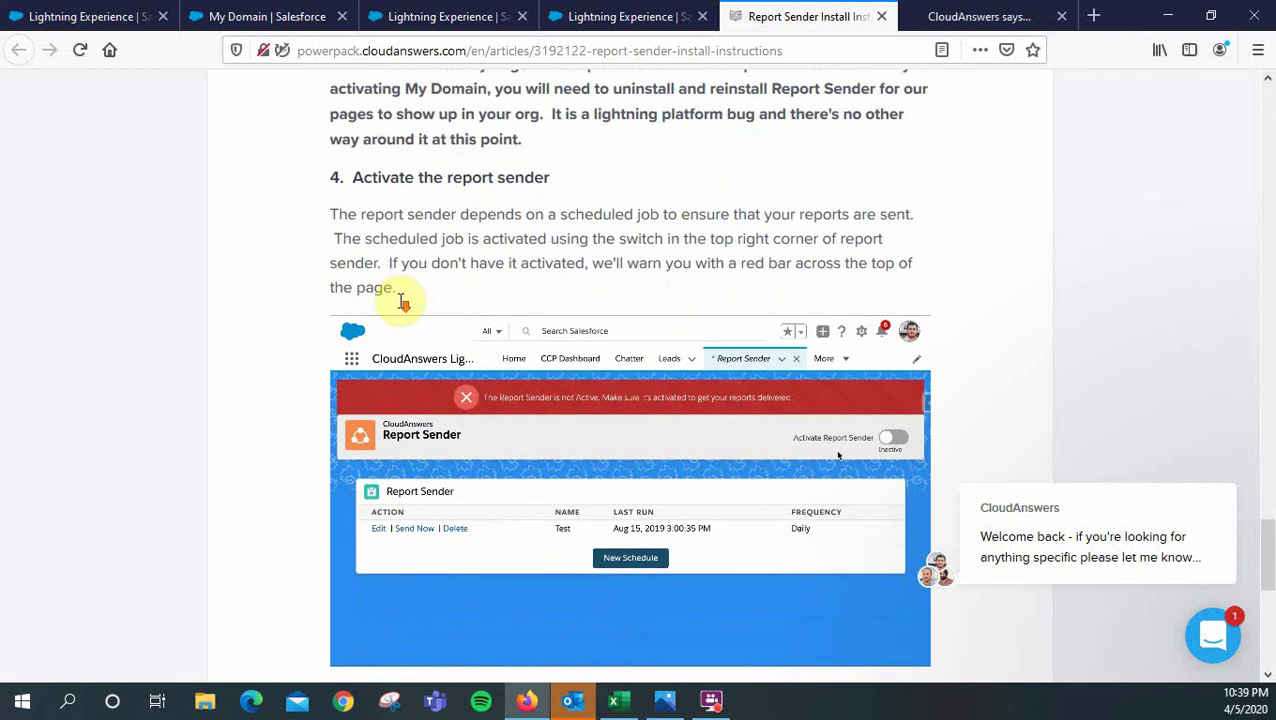
scroll(410, 133, "down", 2)
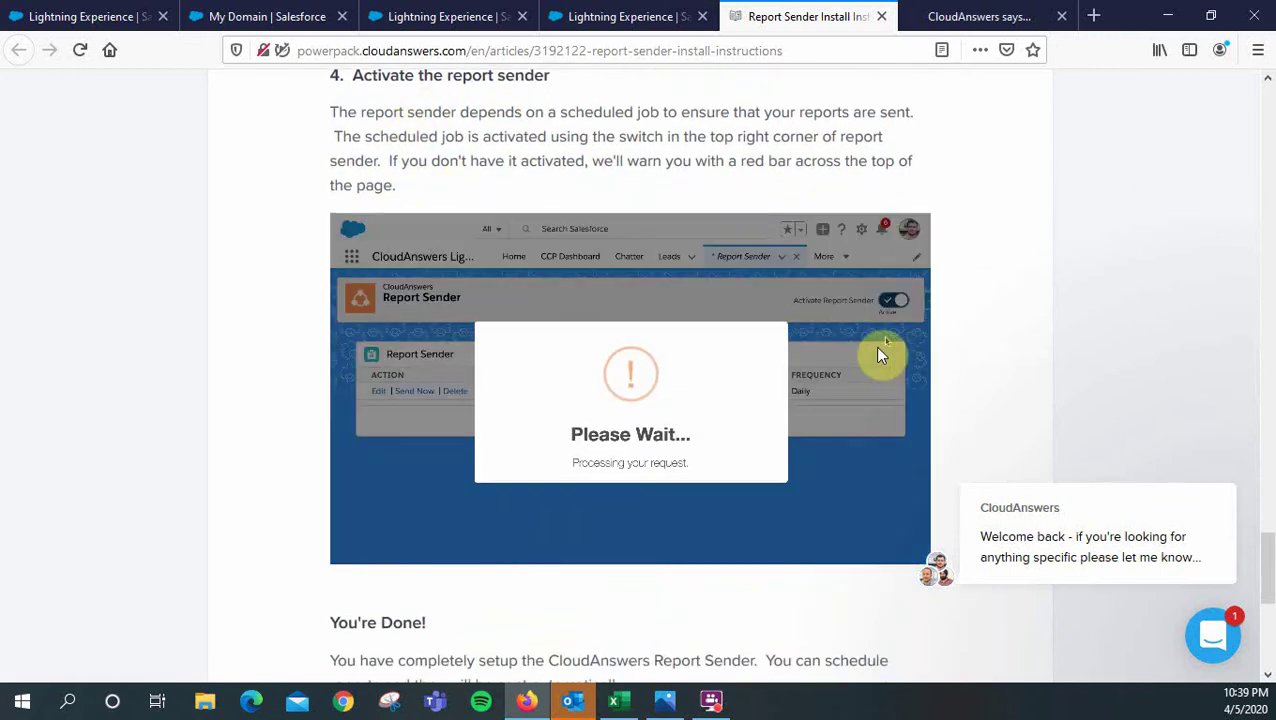
scroll(721, 462, "down", 4)
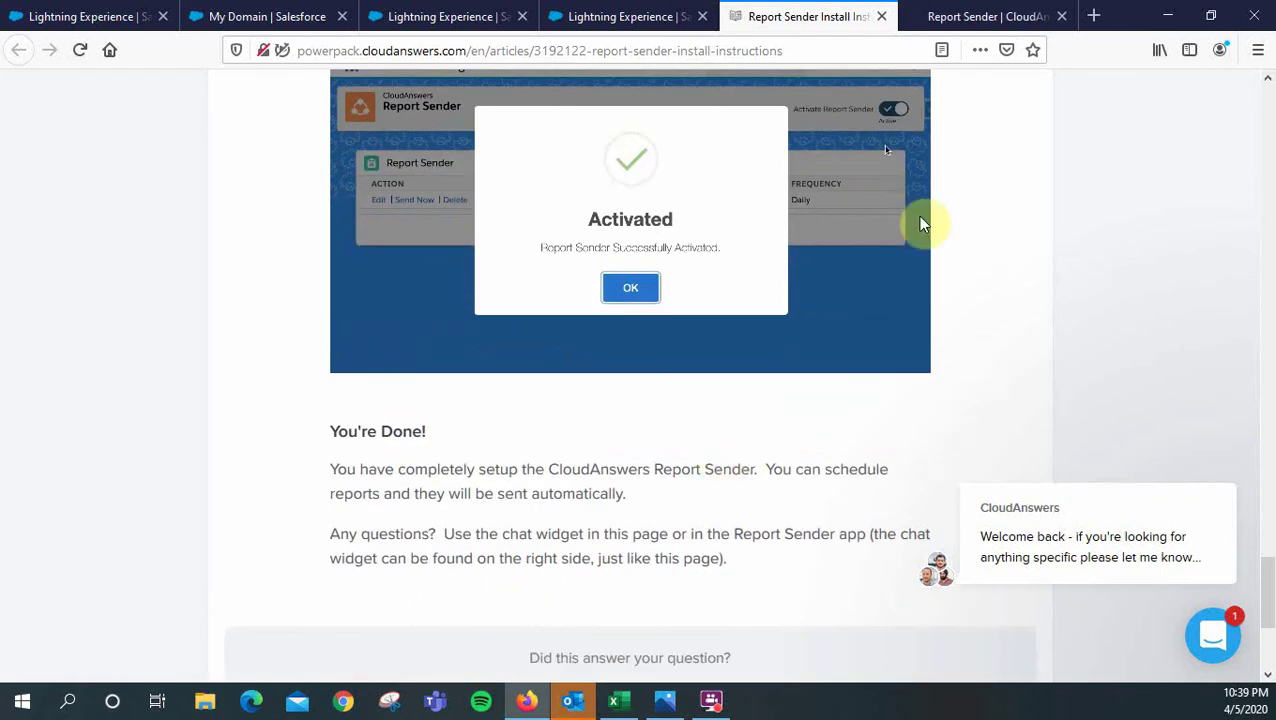
left_click(606, 18)
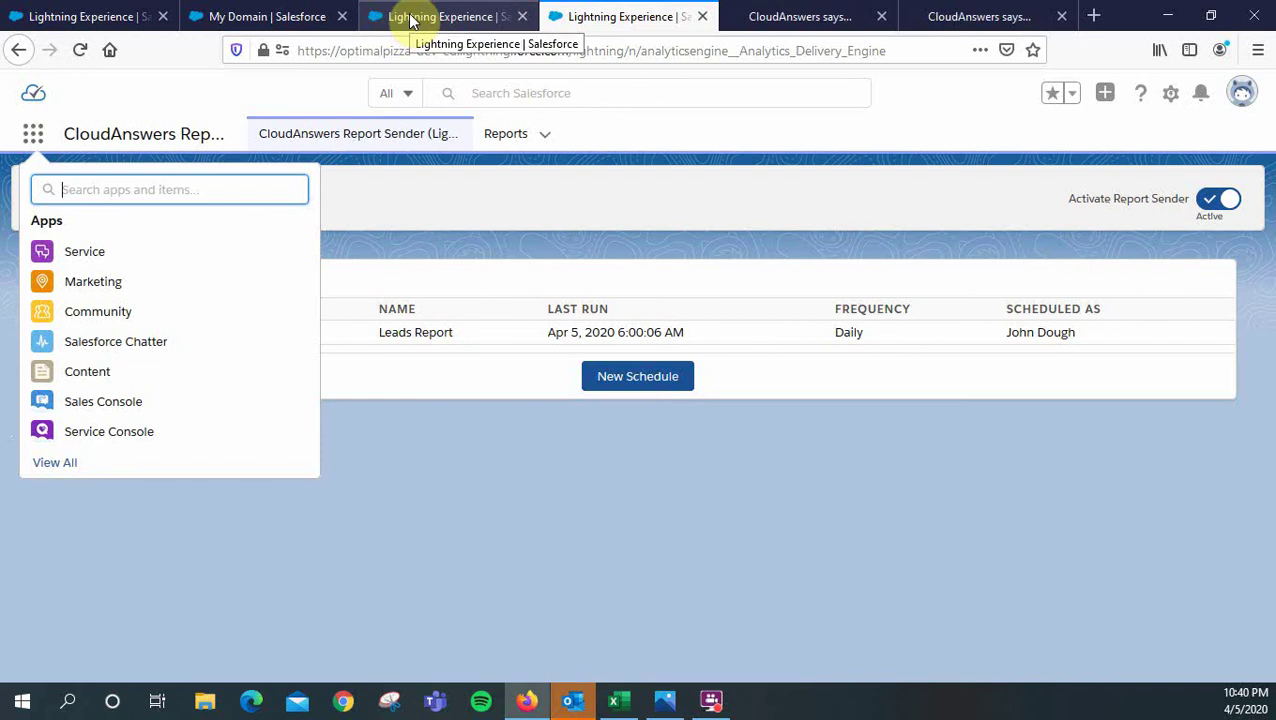
Check the instructions and My Domain tabs, then close the AppExchange Report Sender listing.
left_click(757, 17)
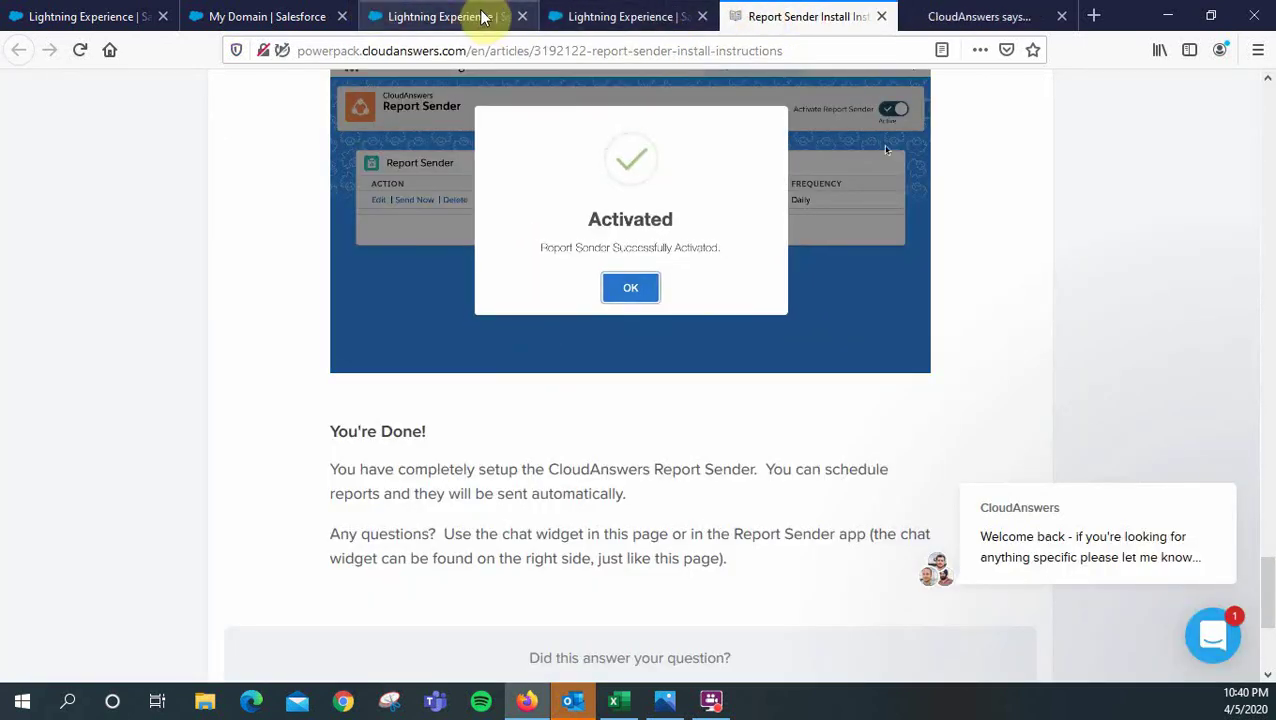
left_click(456, 18)
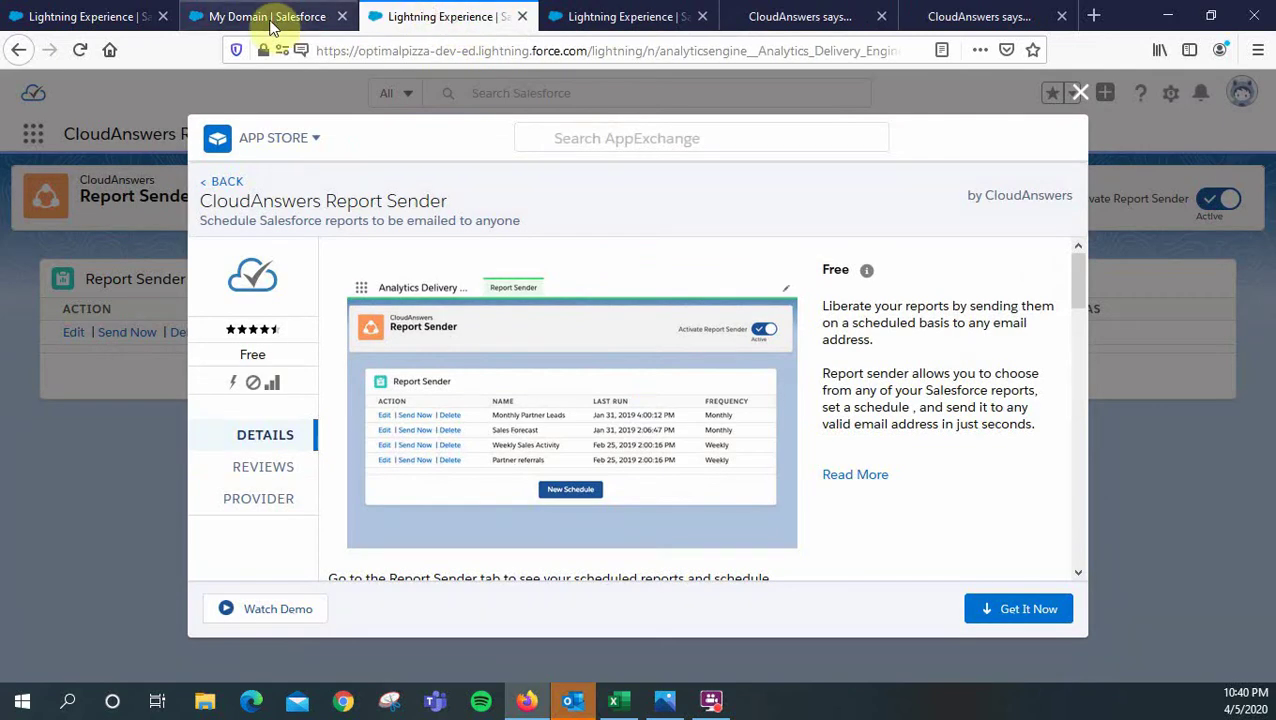
left_click(270, 25)
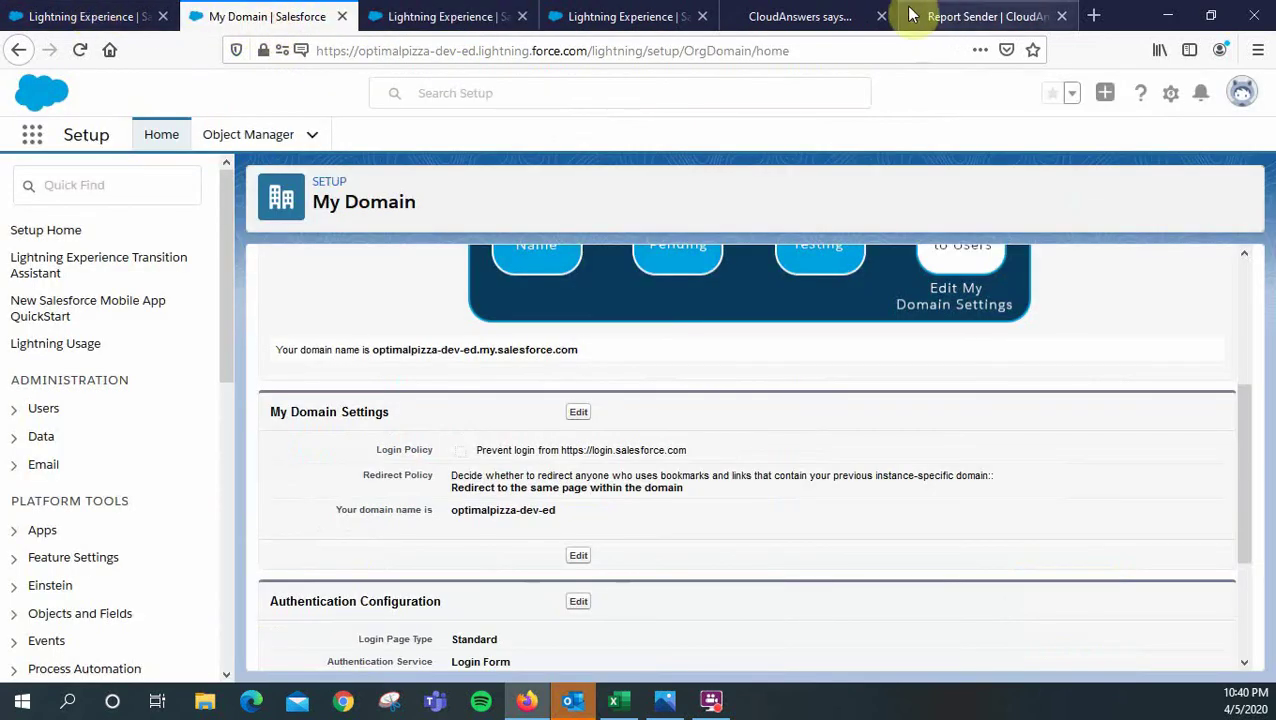
left_click(437, 18)
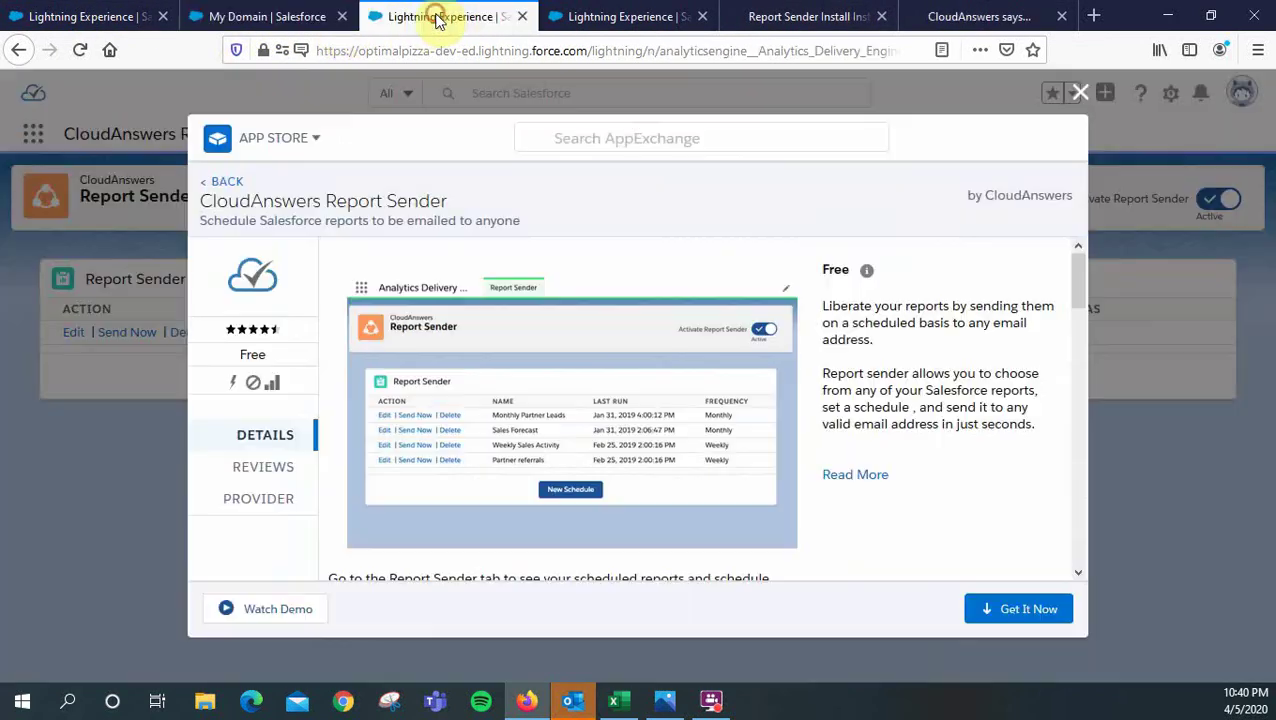
left_click(1081, 95)
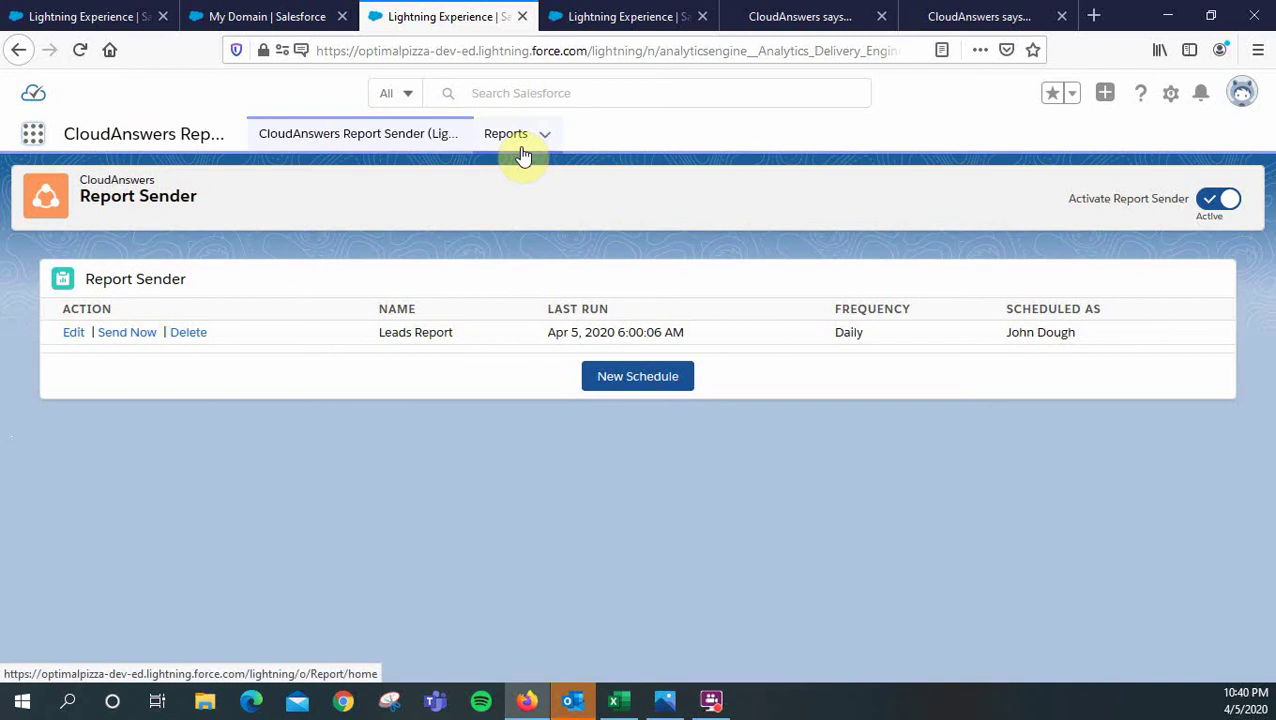
Open the New Leads Report from the Reports list to see its 26 leads.
left_click(600, 28)
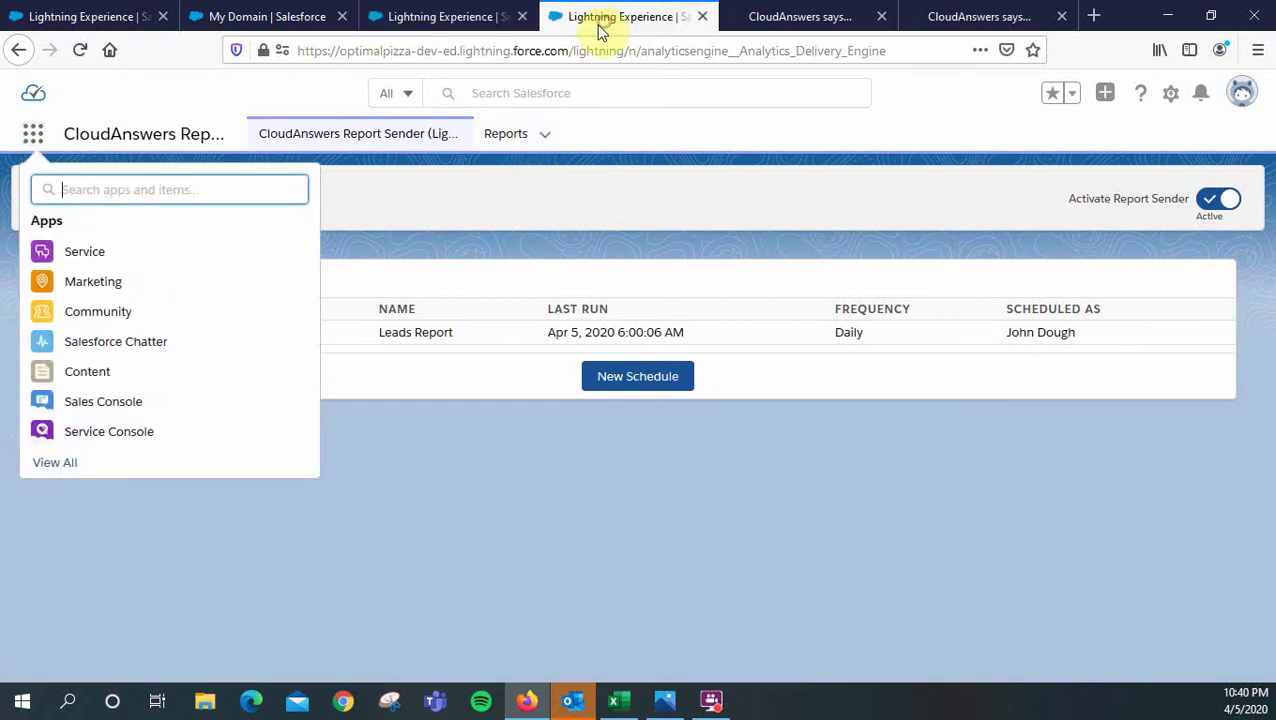
left_click(503, 134)
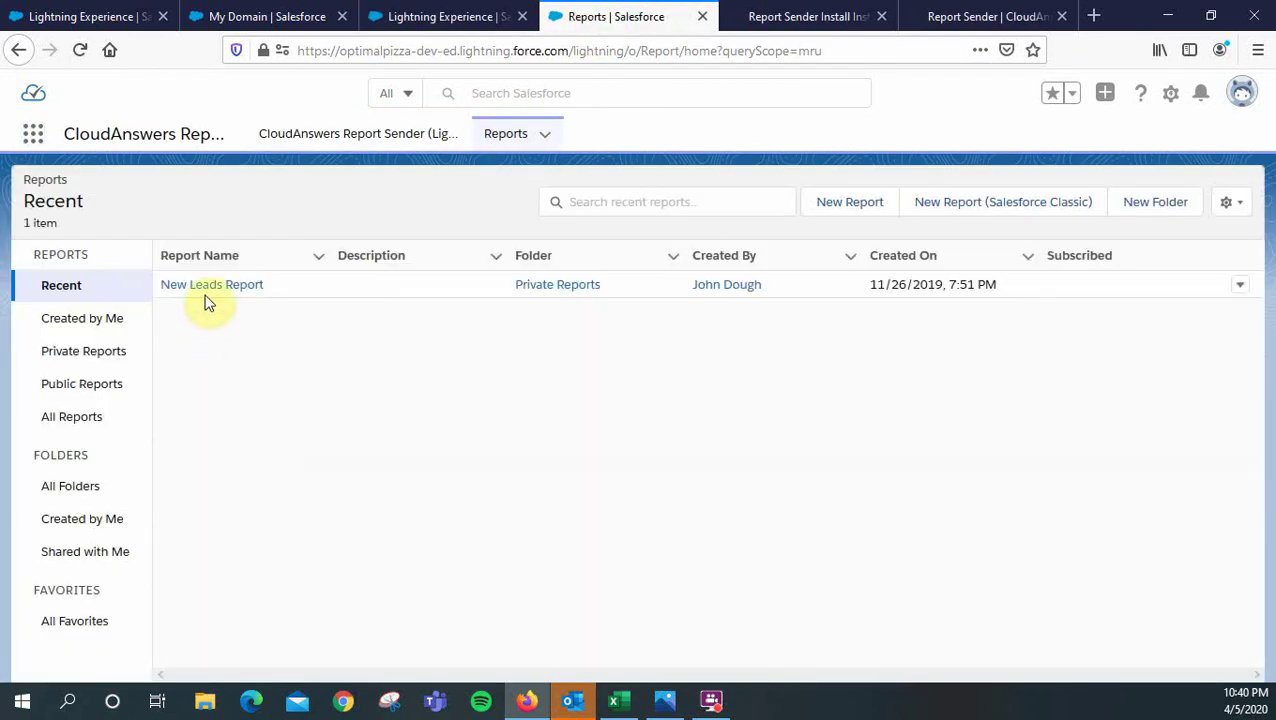
left_click(212, 289)
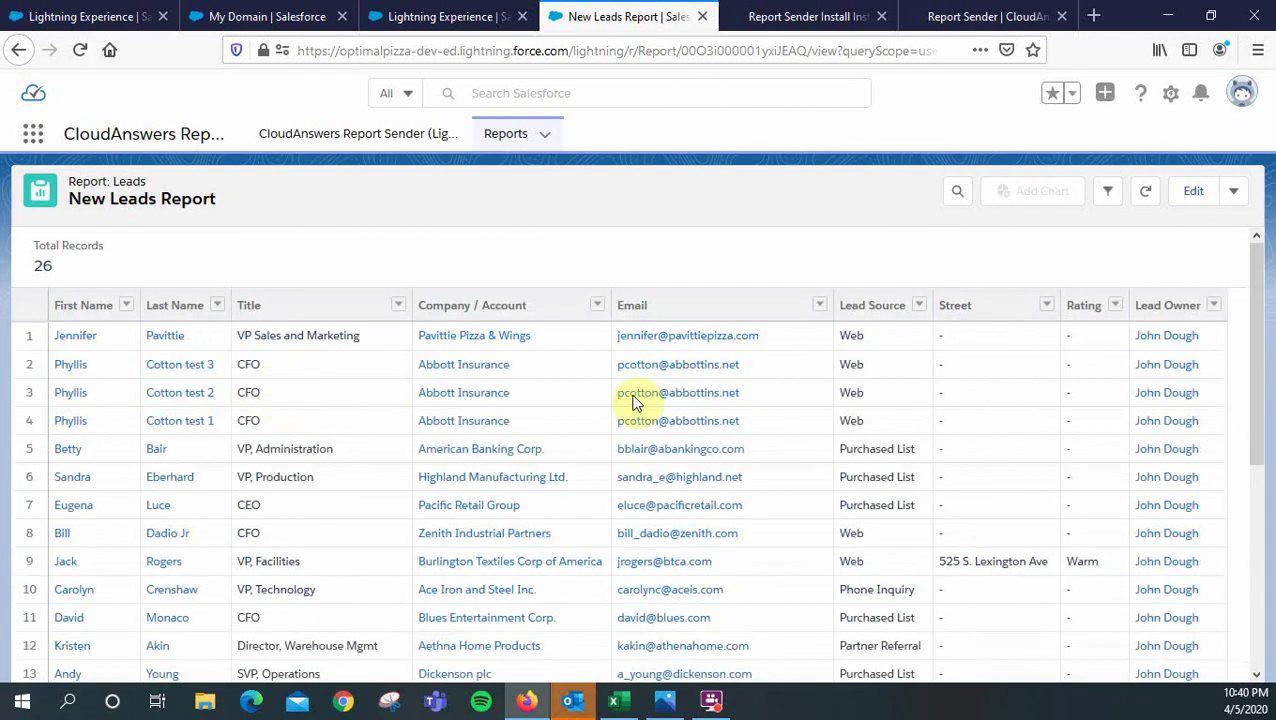
Review the Leads Report schedule: daily at 6:00 am, csv, subject 'New Leads Update'.
left_click(452, 24)
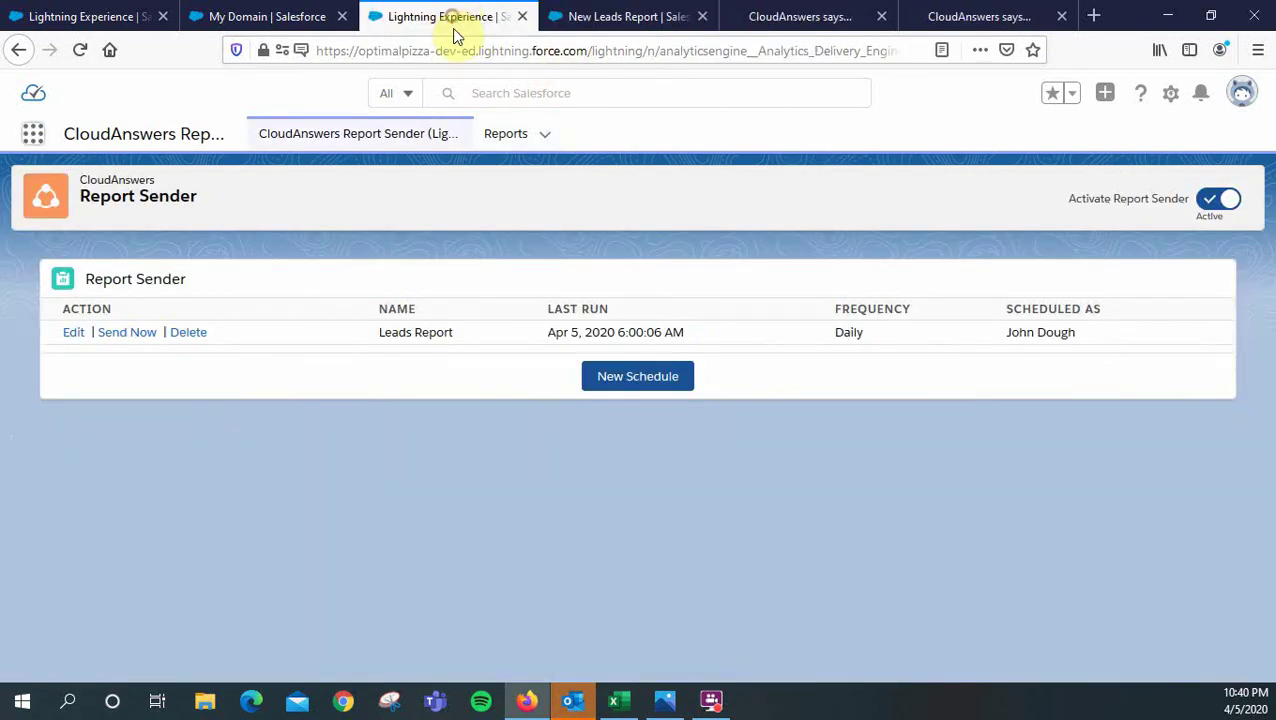
left_click(74, 333)
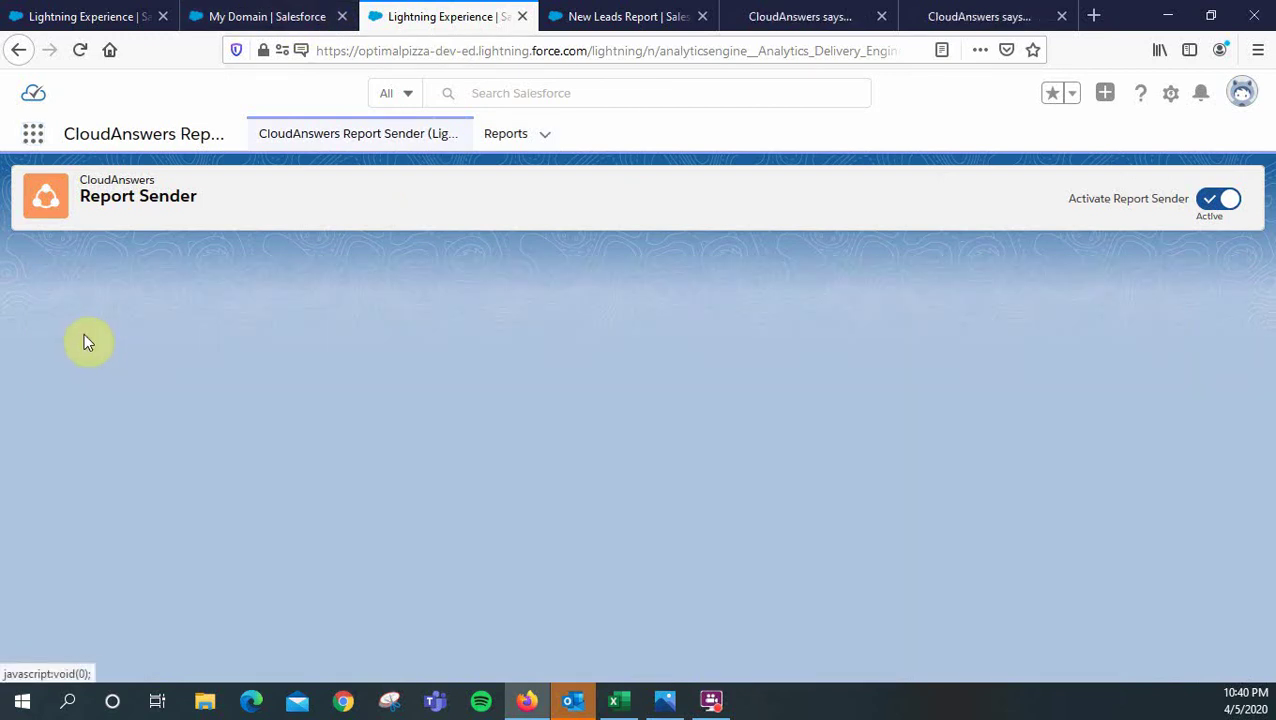
scroll(160, 400, "down", 1)
scroll(180, 307, "down", 1)
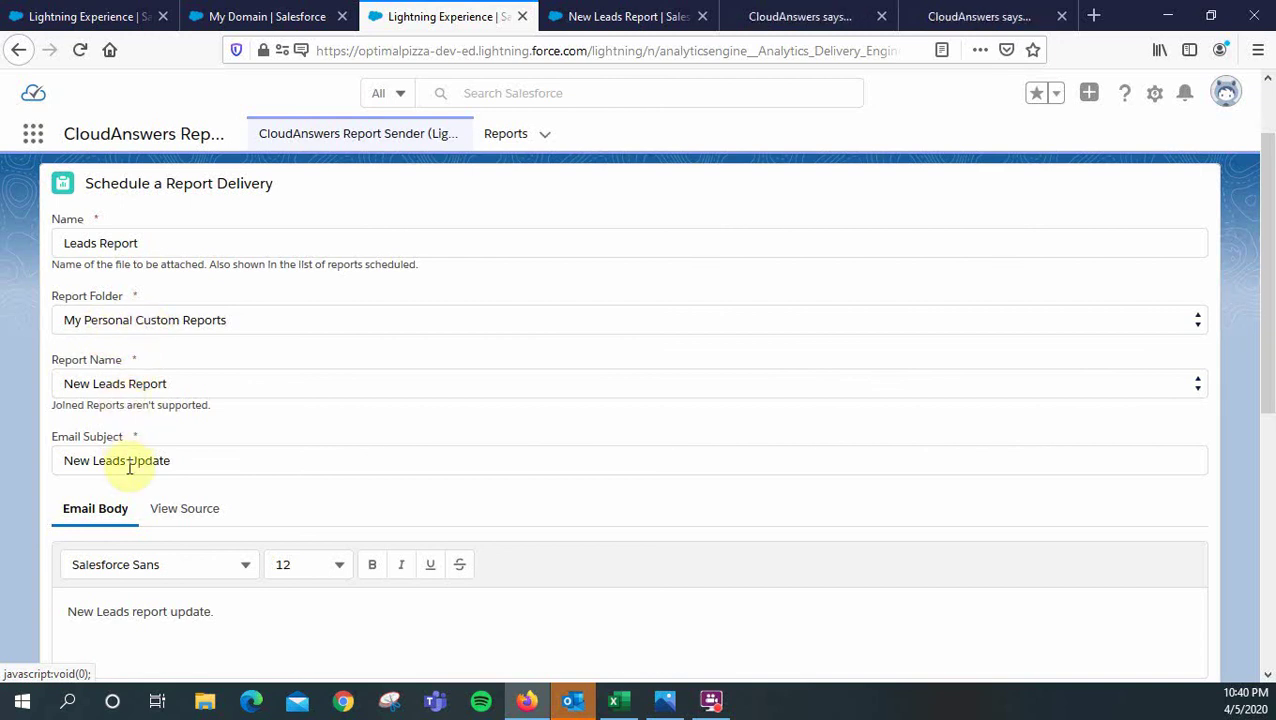
scroll(130, 463, "down", 2)
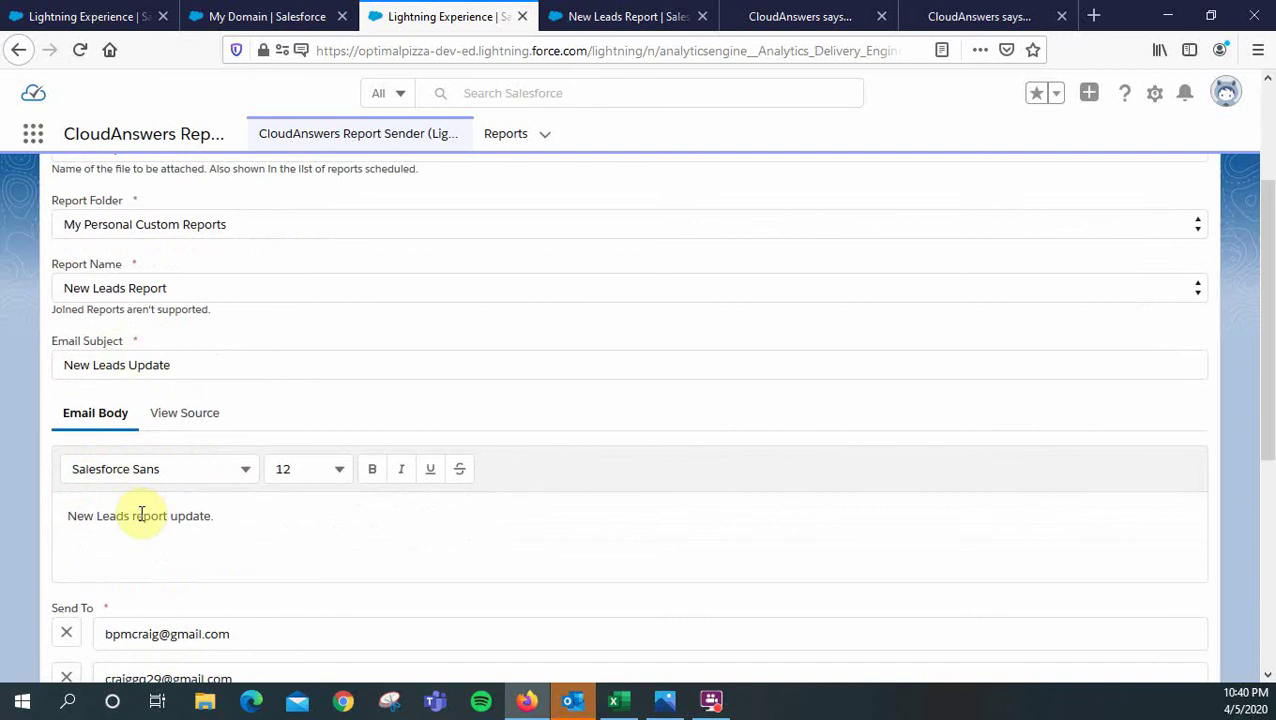
scroll(143, 516, "down", 2)
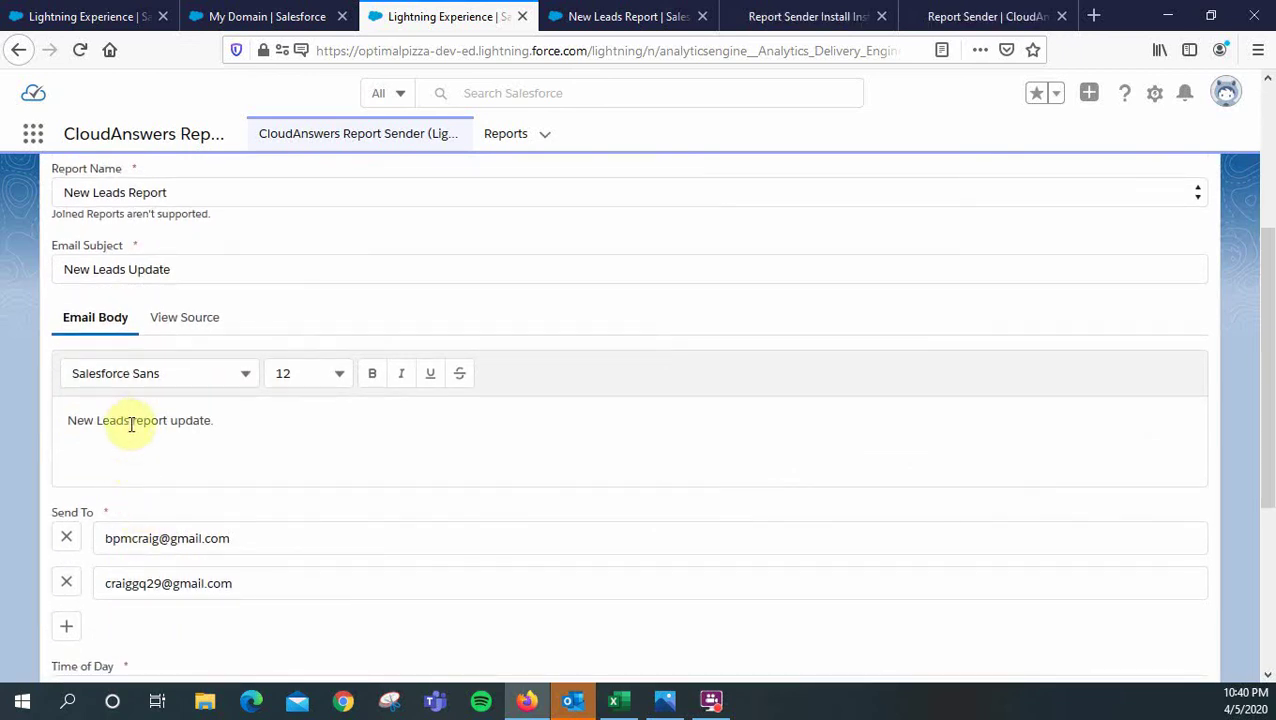
scroll(137, 484, "down", 4)
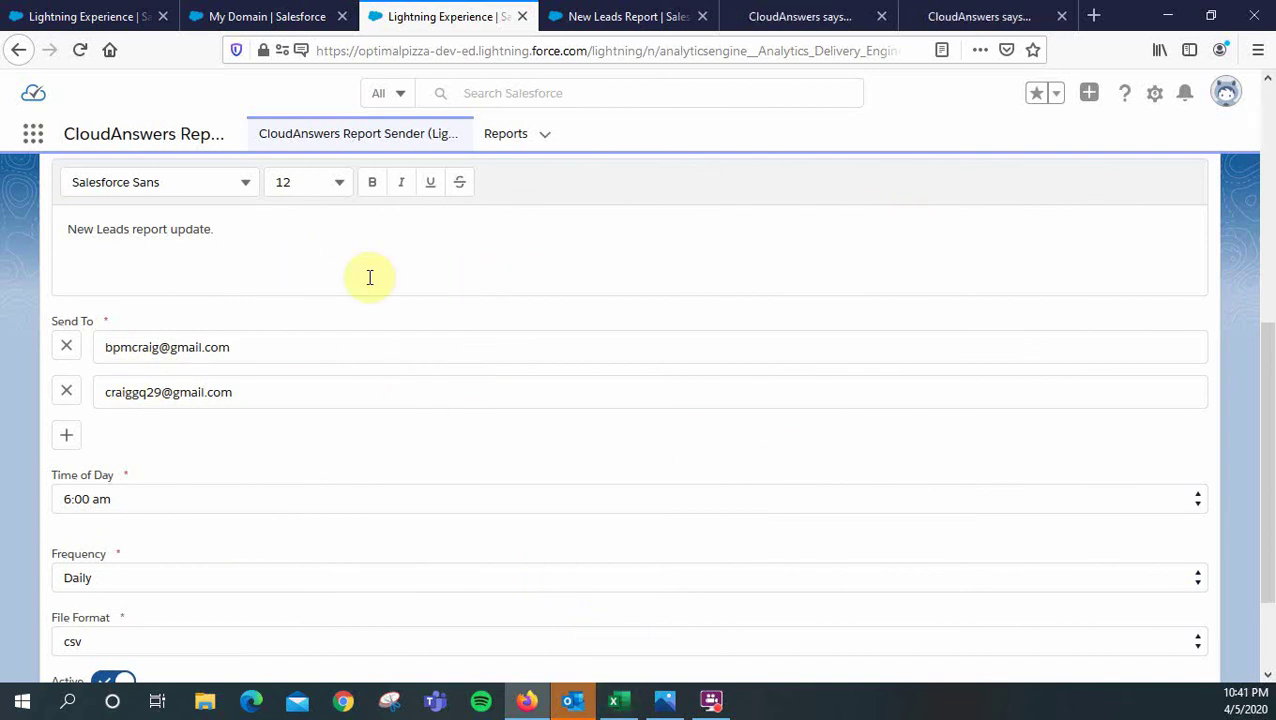
scroll(369, 277, "up", 5)
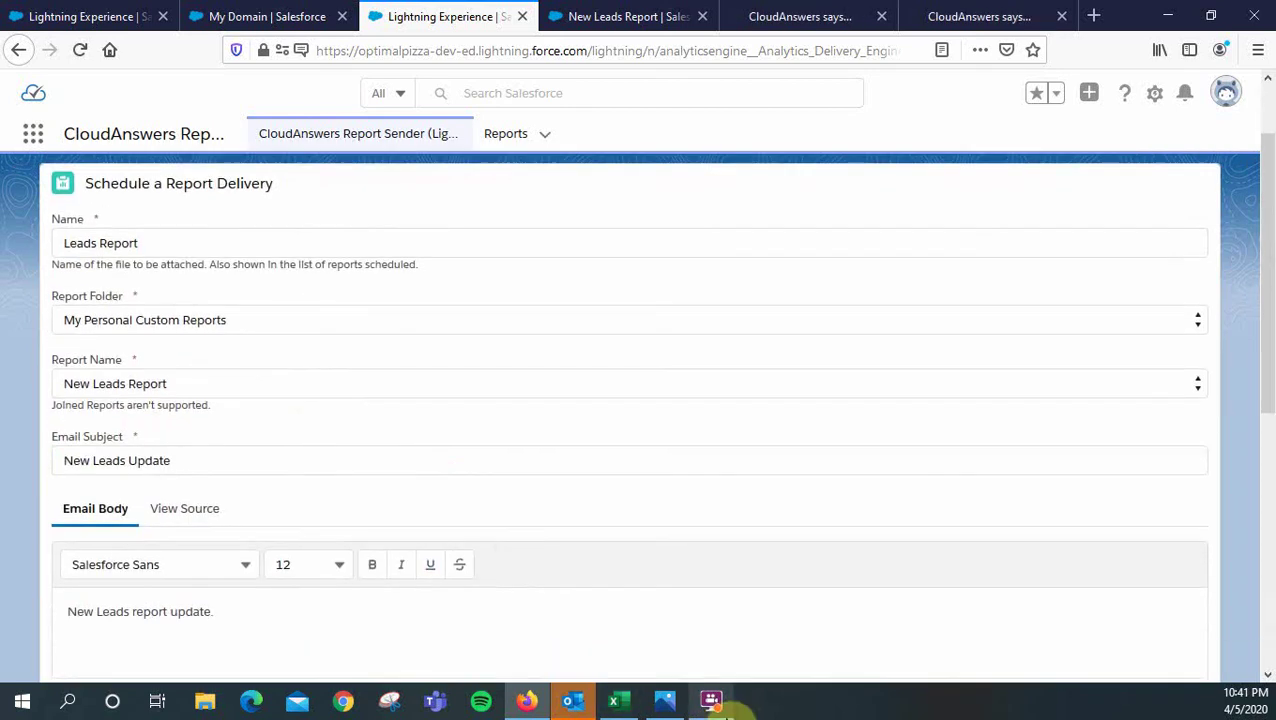
scroll(480, 400, "up", 2)
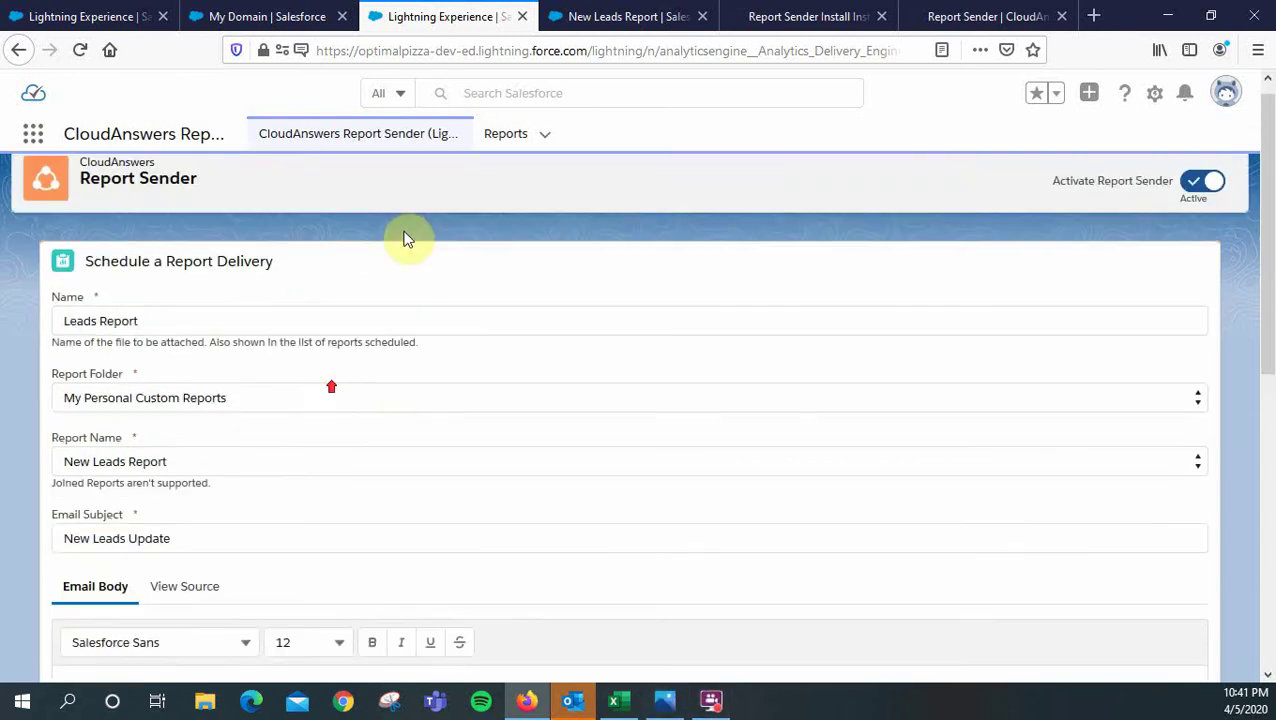
Send the Leads Report immediately with Send Now and dismiss the 'Report sent.' message.
left_click(24, 51)
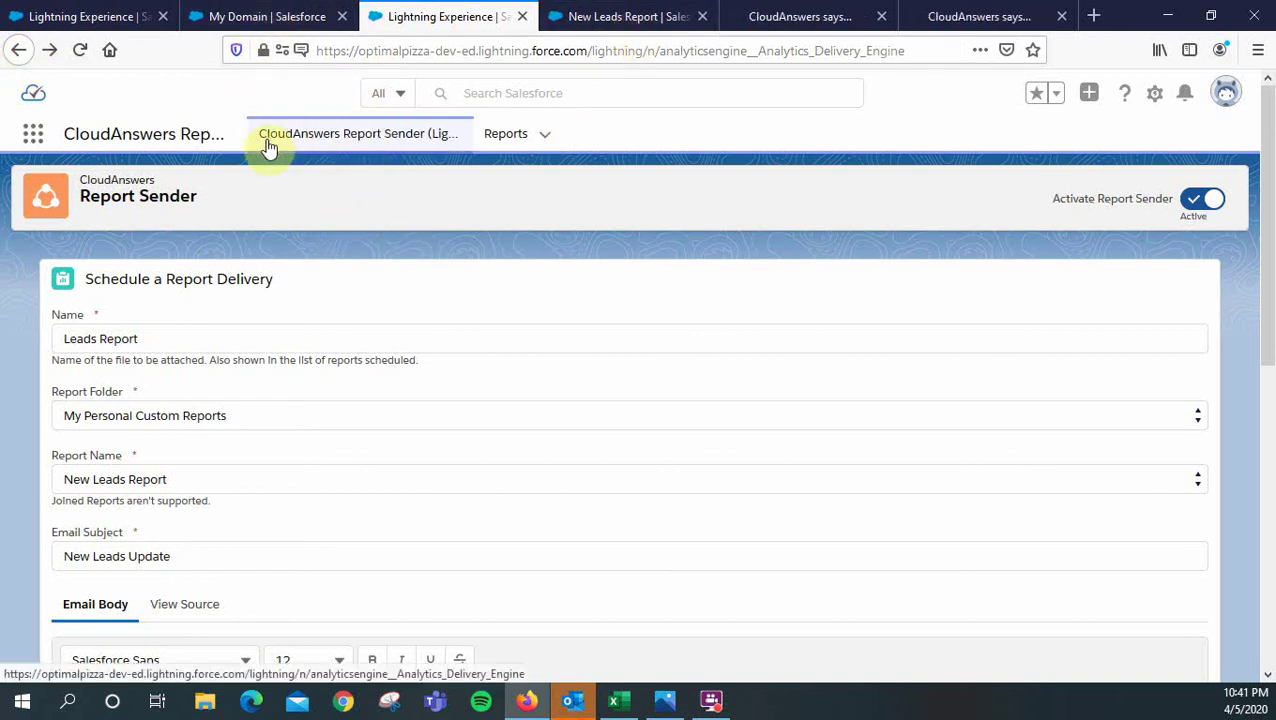
left_click(341, 138)
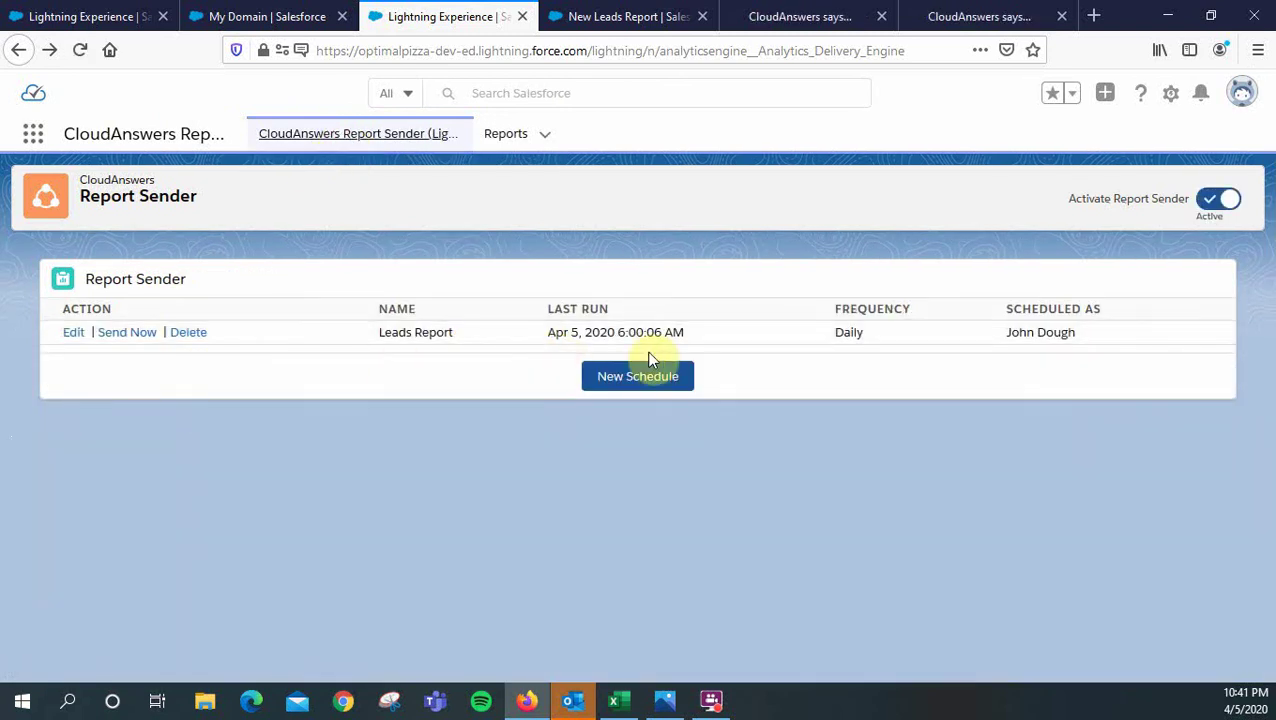
left_click(128, 334)
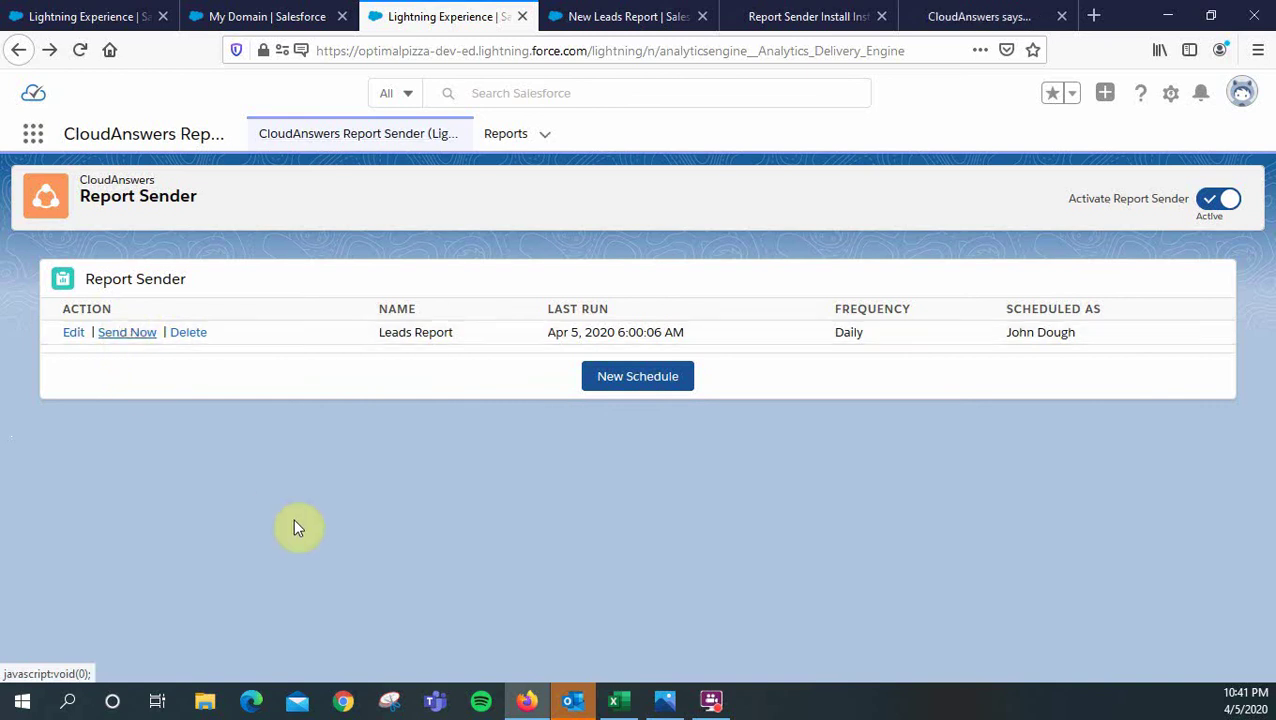
left_click(643, 488)
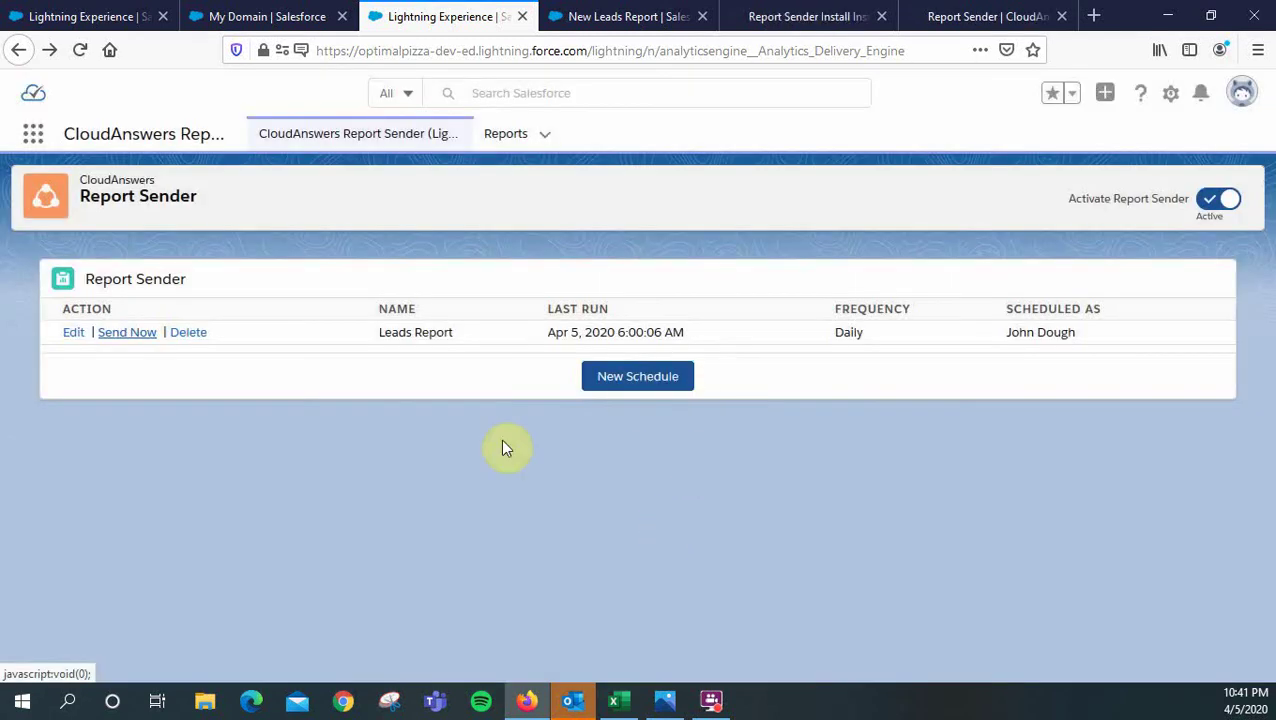
View the 'New Leads Update' email screenshot, then bring up Leads Report (1) in Excel.
left_click(665, 702)
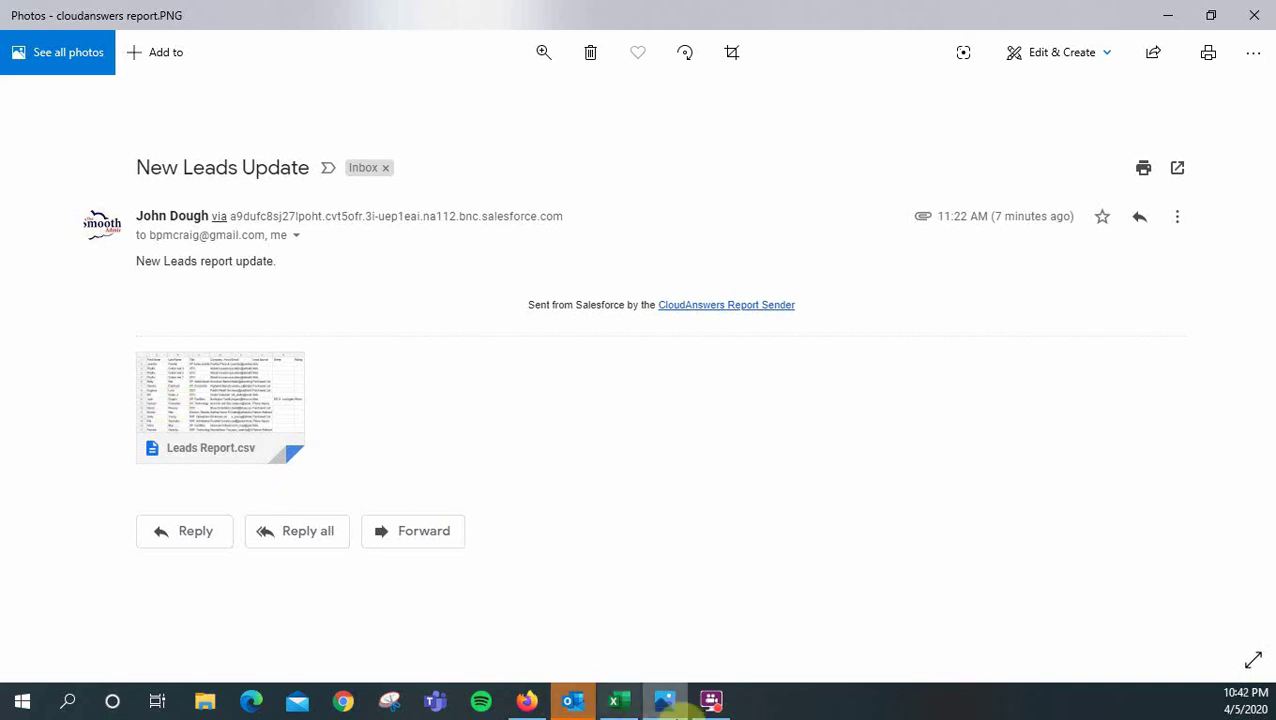
left_click(628, 708)
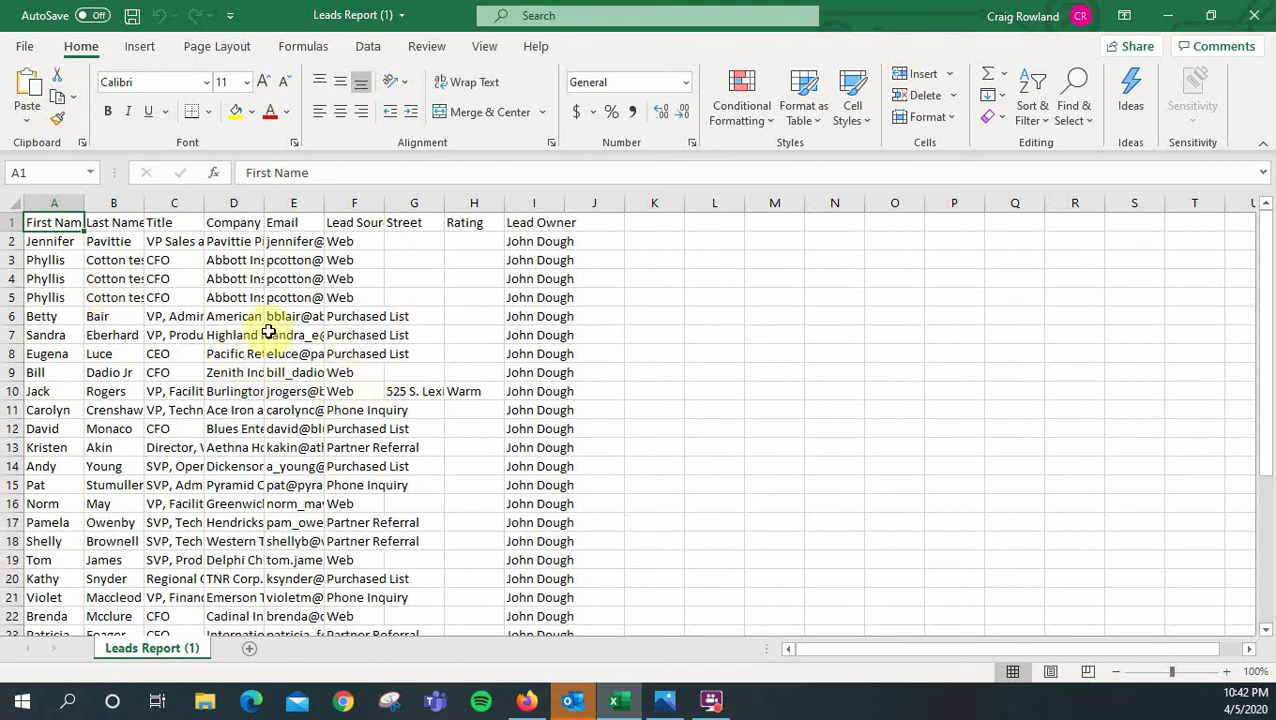
scroll(192, 280, "down", 1)
scroll(192, 282, "down", 5)
scroll(198, 292, "up", 5)
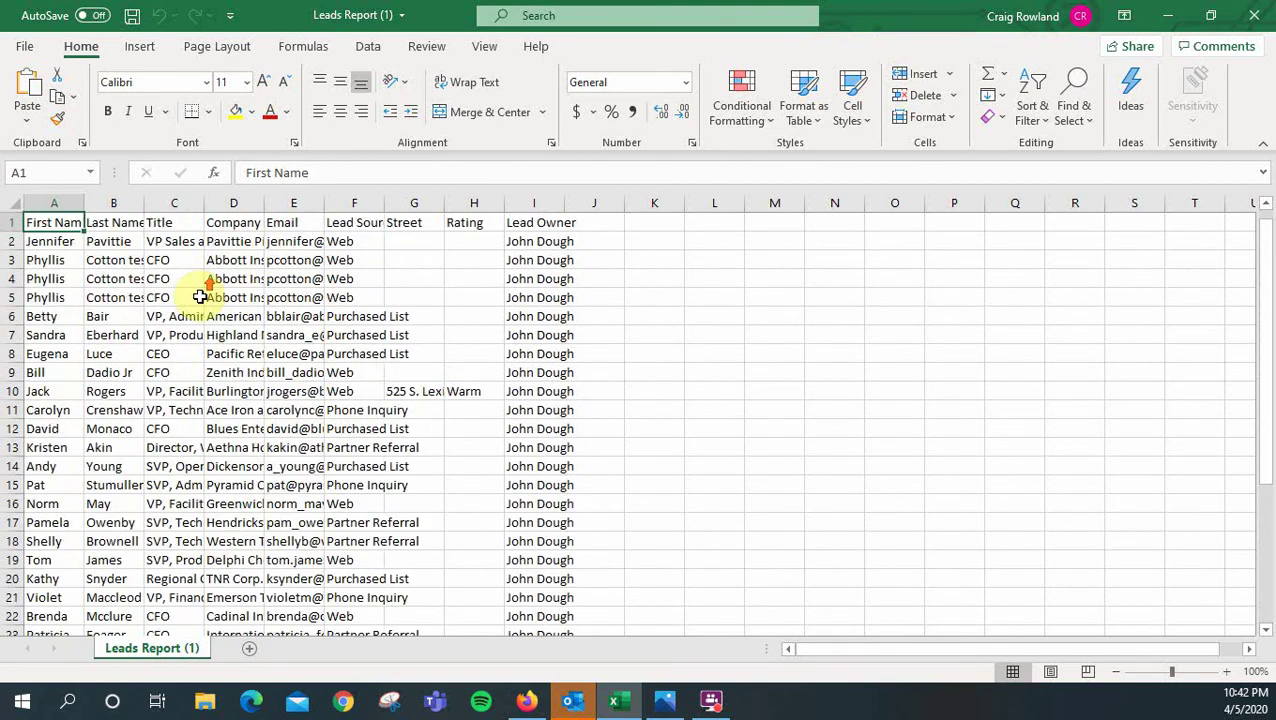
scroll(200, 300, "down", 8)
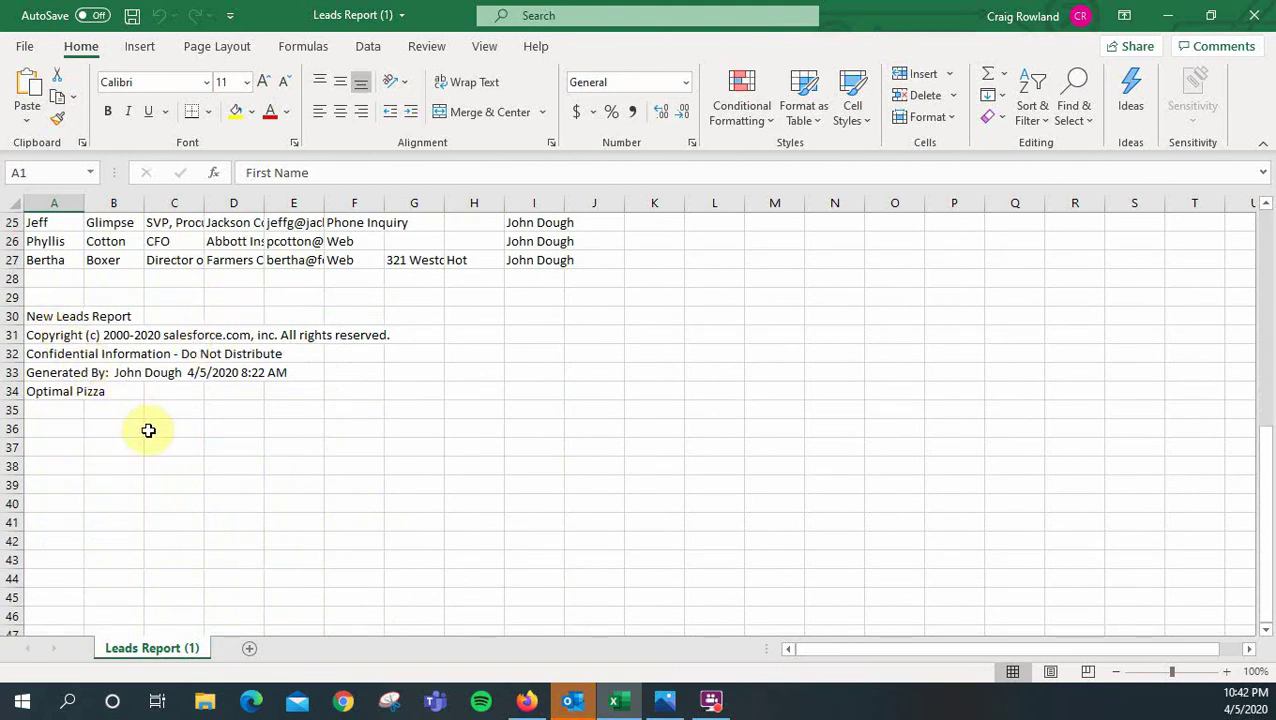
scroll(149, 434, "up", 8)
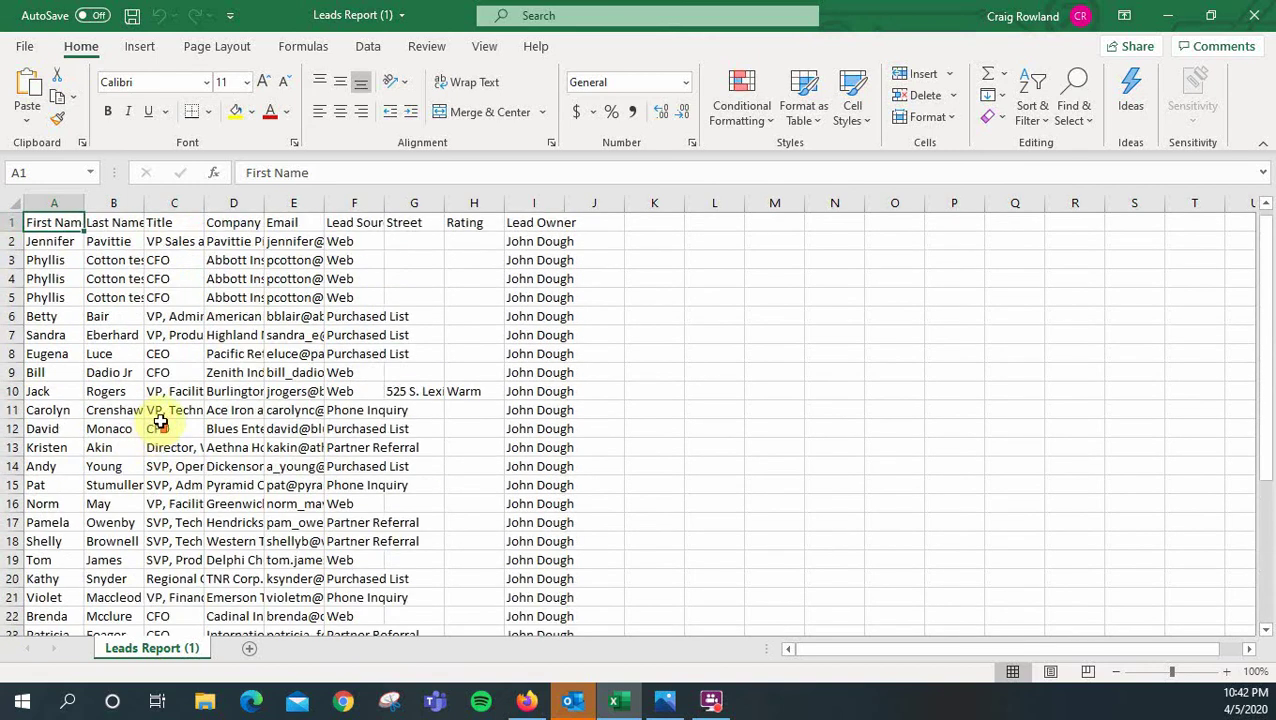
scroll(185, 412, "down", 6)
scroll(196, 412, "up", 6)
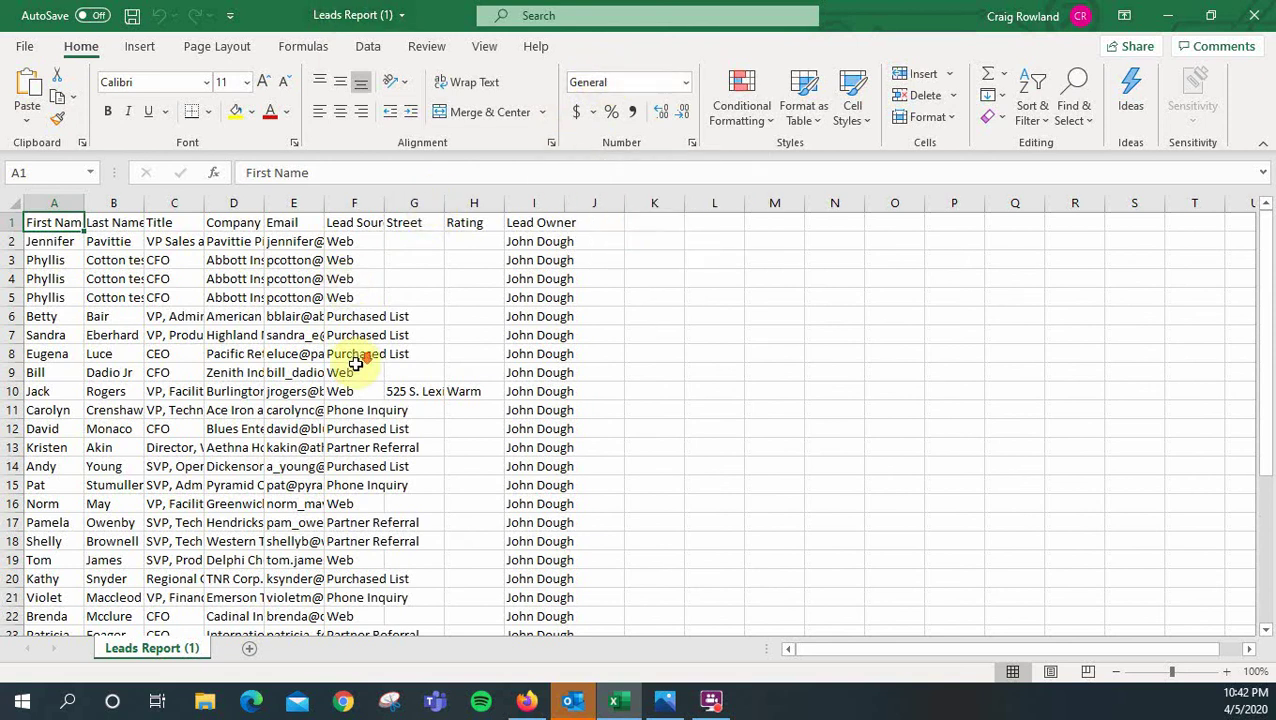
scroll(357, 370, "down", 4)
scroll(357, 370, "up", 4)
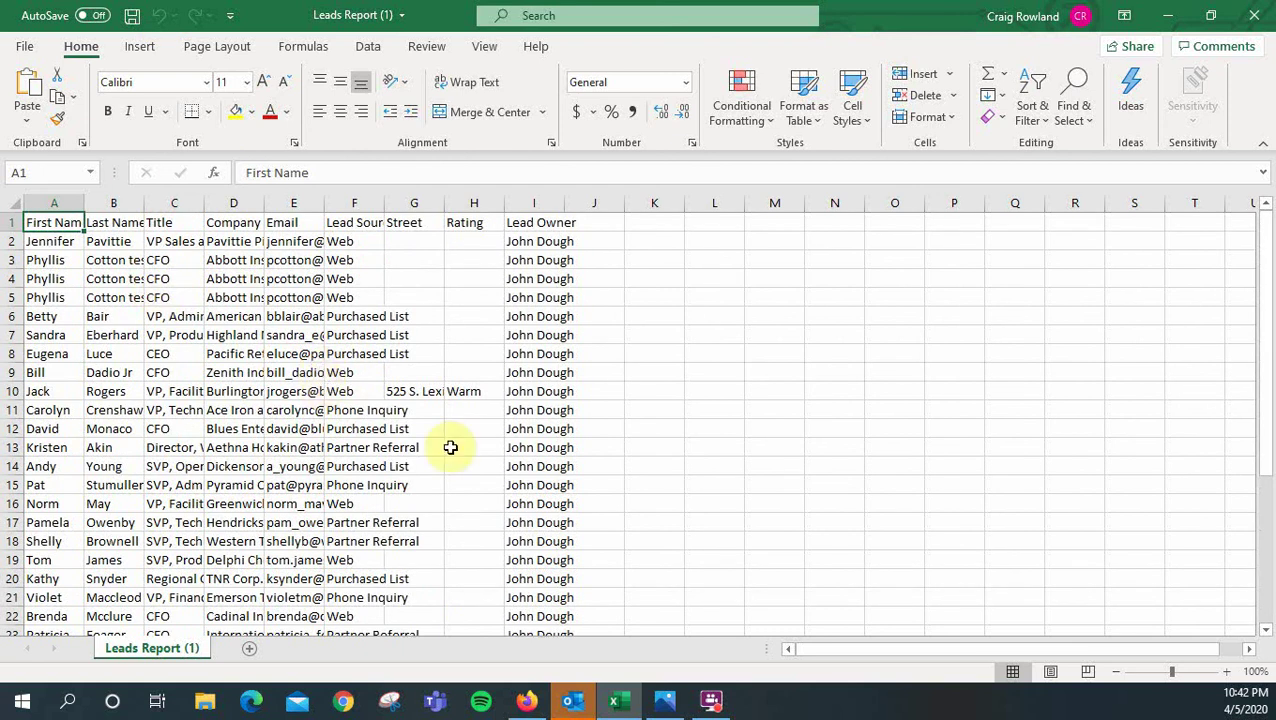
scroll(462, 448, "down", 1)
scroll(462, 448, "down", 4)
scroll(456, 442, "up", 4)
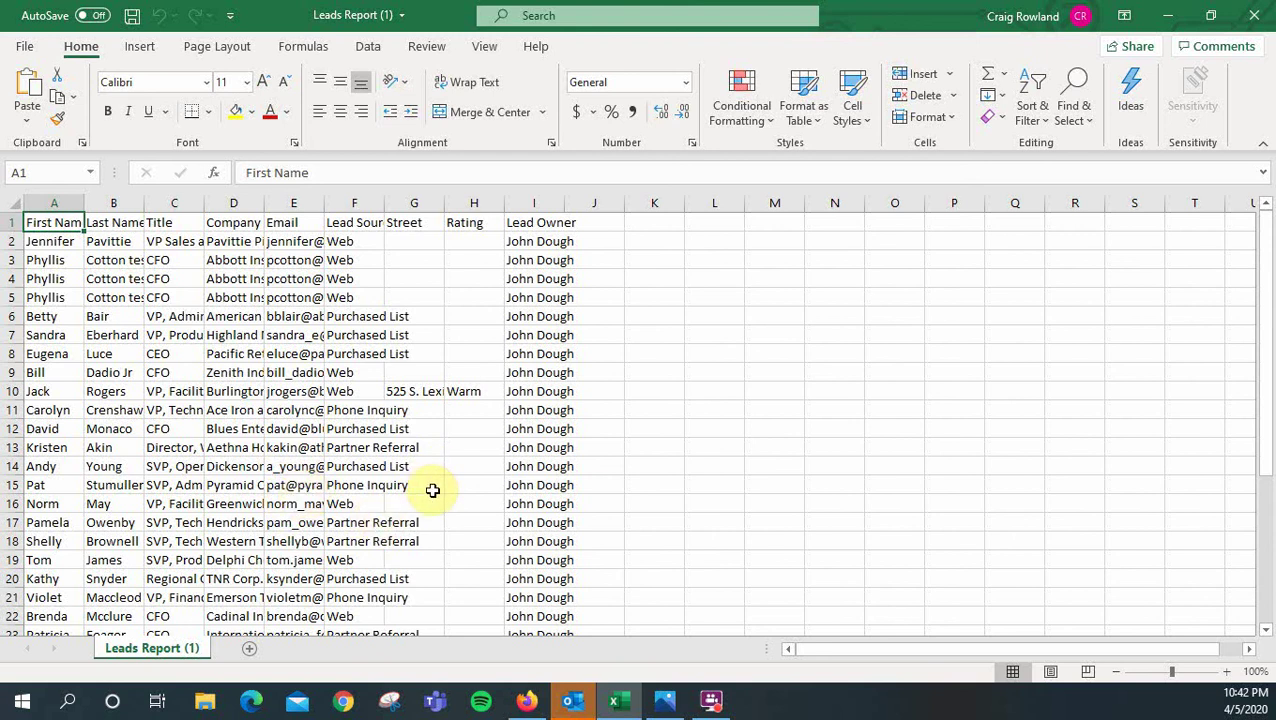
scroll(432, 490, "down", 3)
scroll(420, 492, "up", 3)
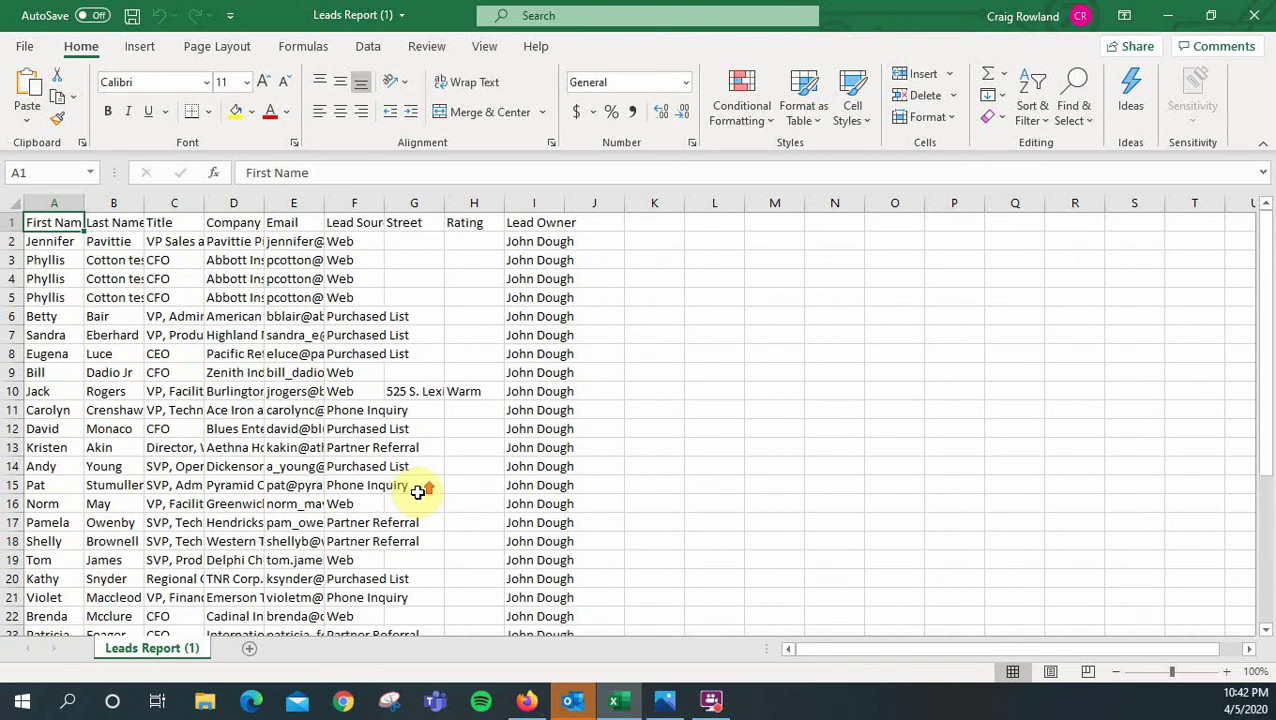
left_click(42, 240)
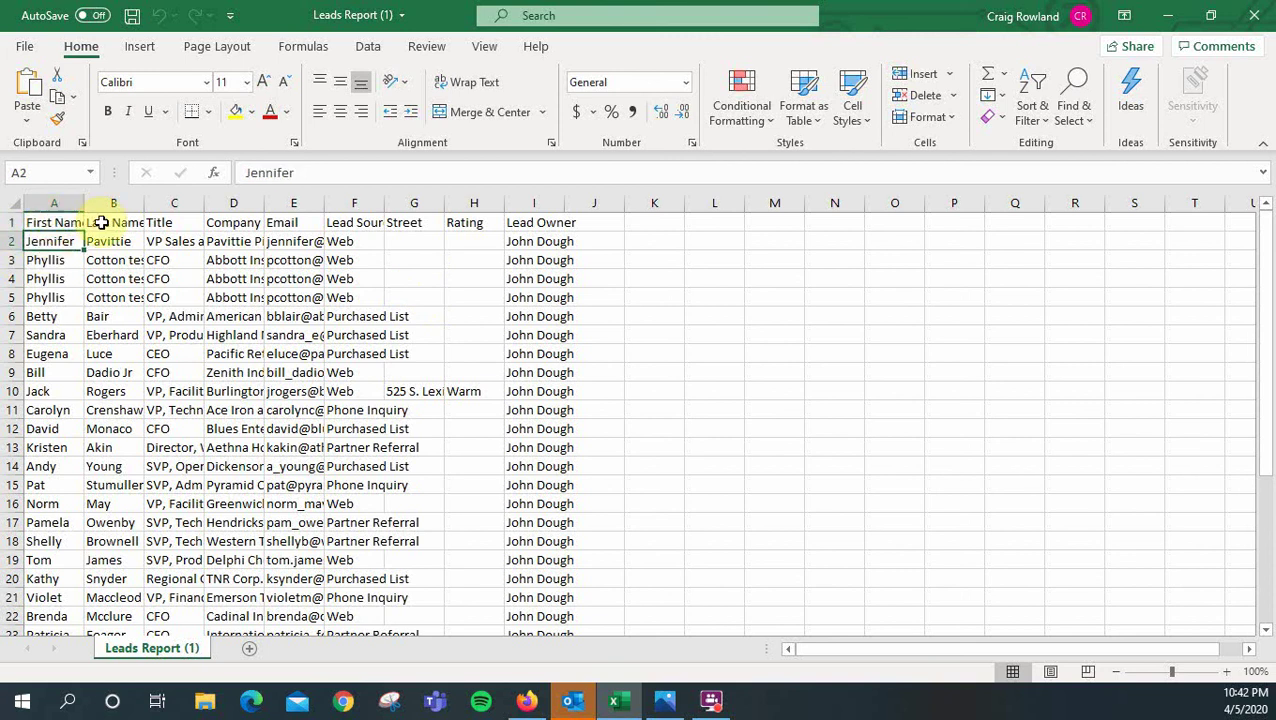